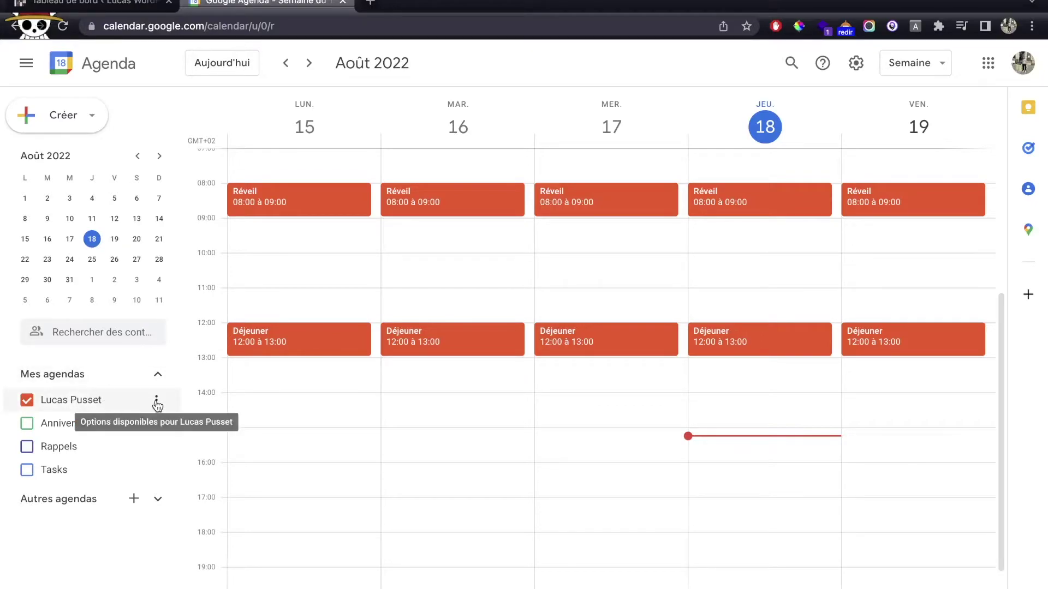
Open the personal calendar's Paramètres et partage and scroll down to Intégrer l'agenda.
{"action": "left_click", "coordinate": [157, 403]}
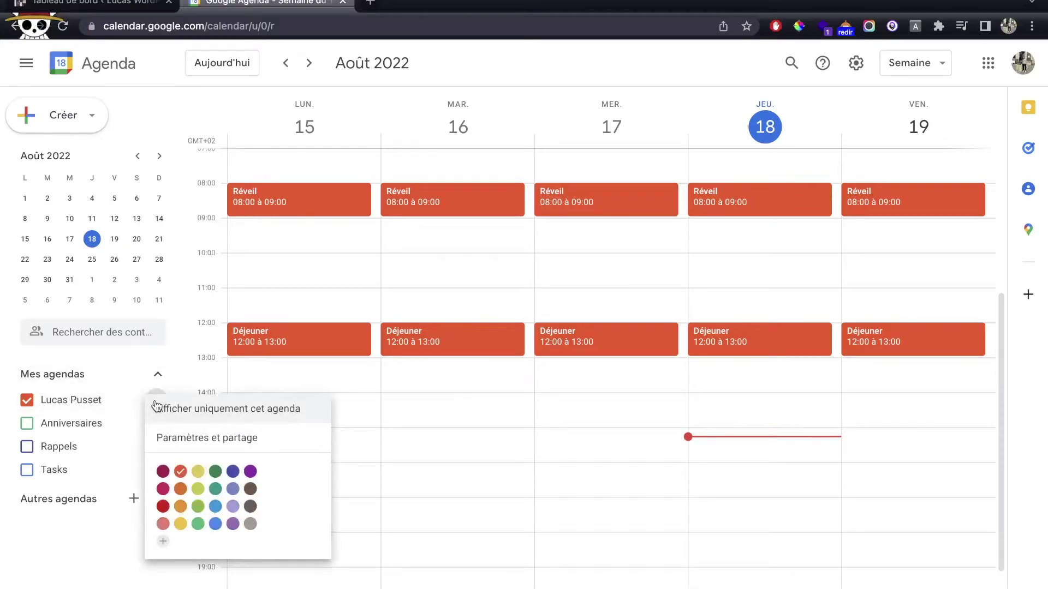
{"action": "left_click", "coordinate": [229, 440]}
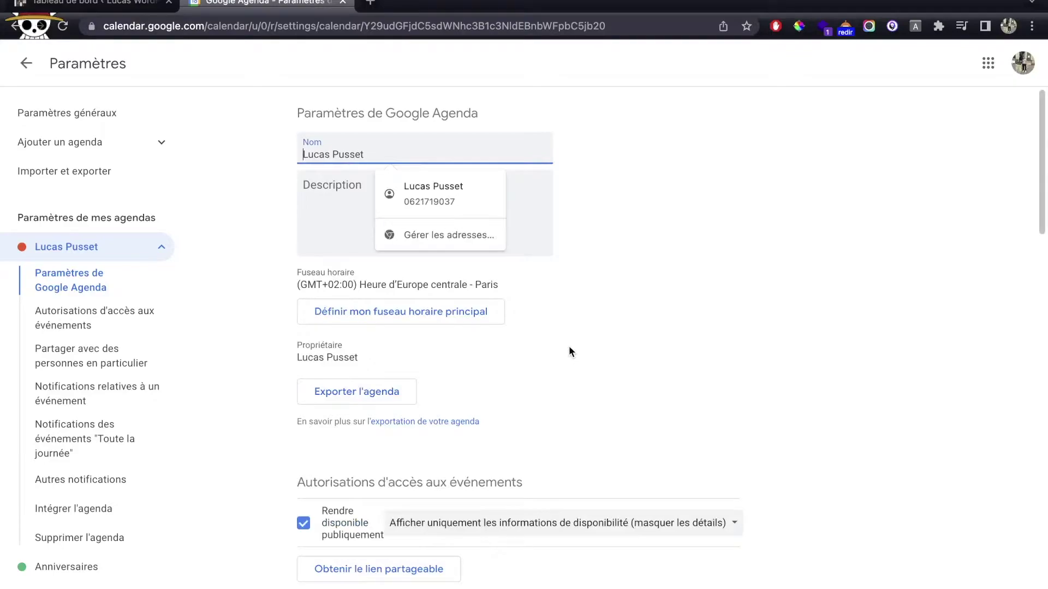
{"action": "scroll", "coordinate": [569, 346], "scroll_direction": "down", "scroll_amount": 9}
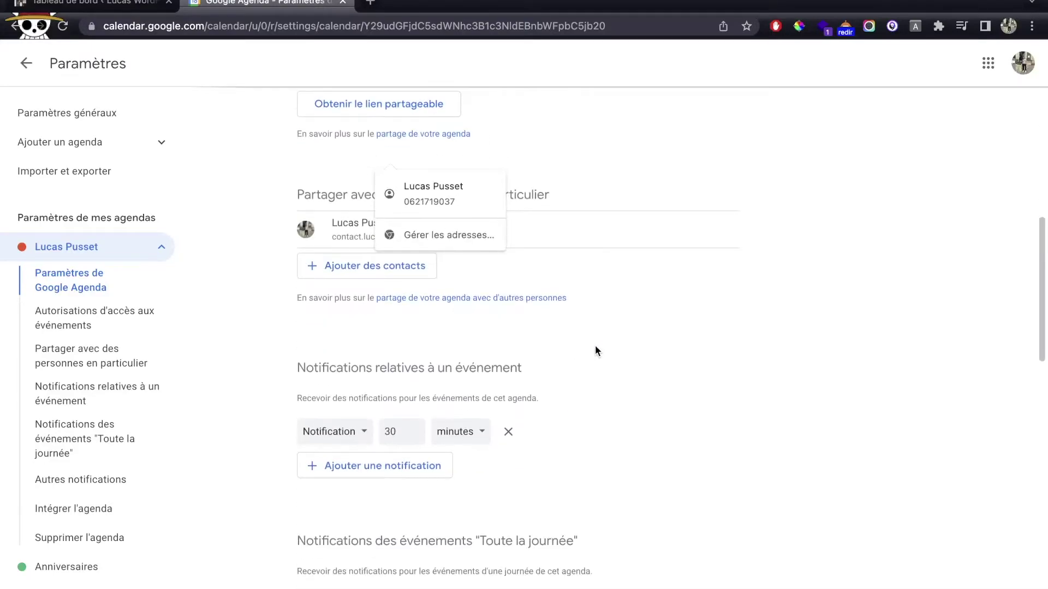
{"action": "scroll", "coordinate": [603, 351], "scroll_direction": "down", "scroll_amount": 12}
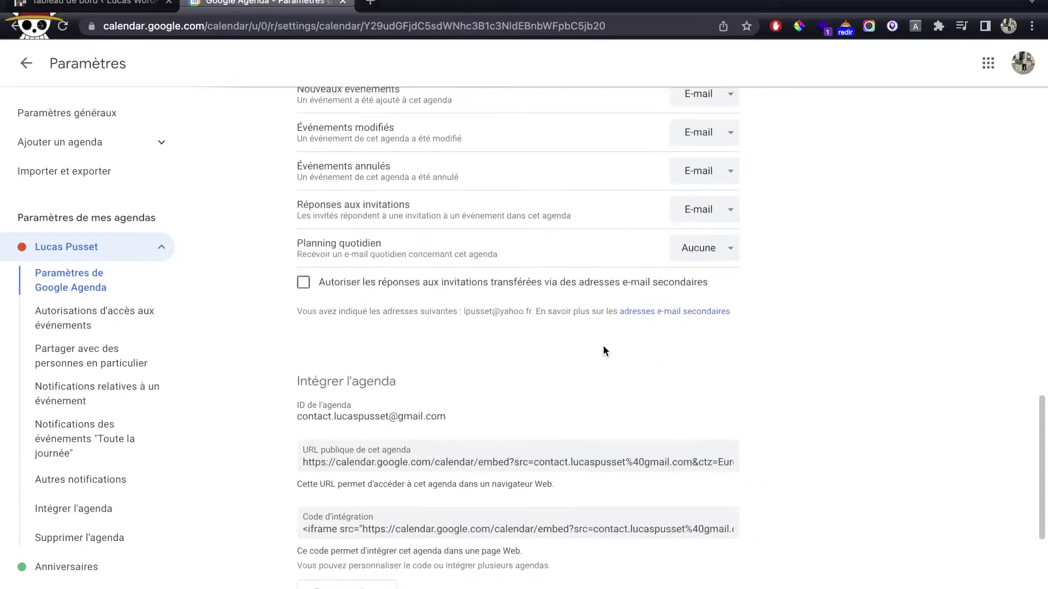
{"action": "scroll", "coordinate": [603, 351], "scroll_direction": "down", "scroll_amount": 3}
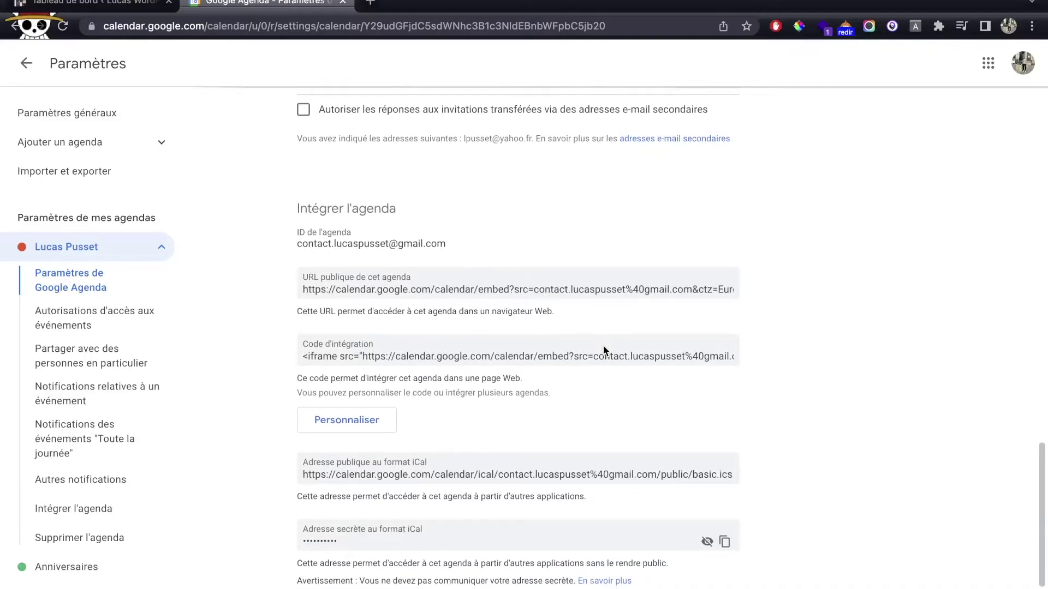
Copy the full iframe Code d'intégration and return to the WordPress dashboard.
{"action": "left_click", "coordinate": [323, 284]}
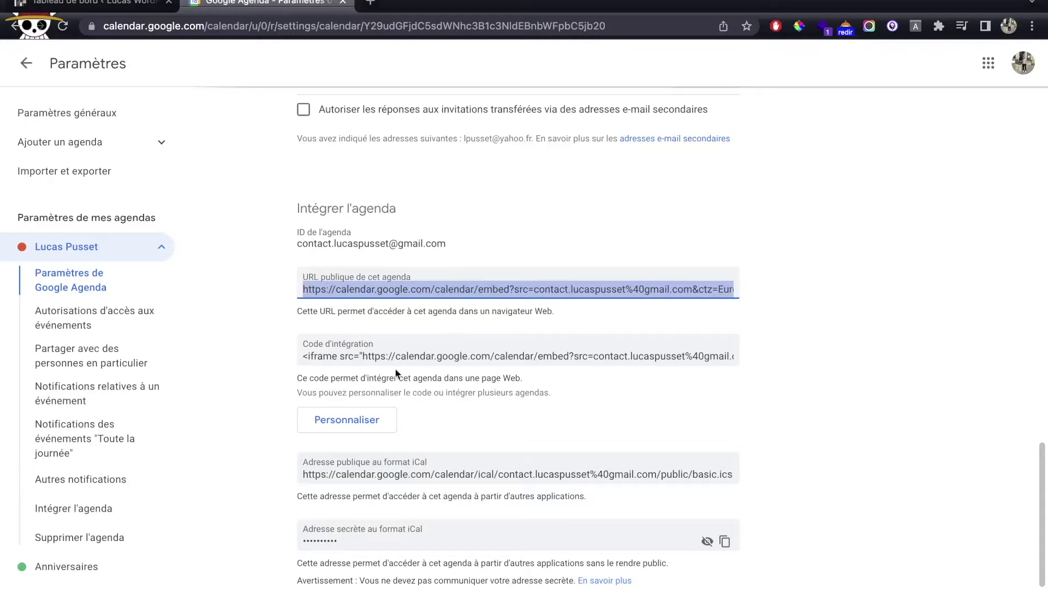
{"action": "left_click", "coordinate": [373, 357]}
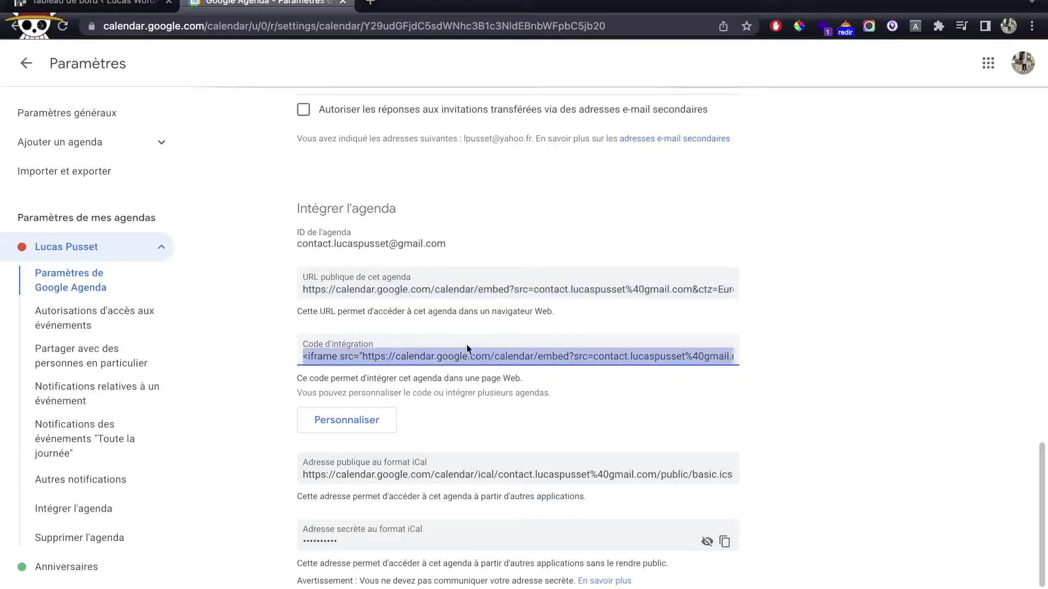
{"action": "left_click", "coordinate": [423, 352]}
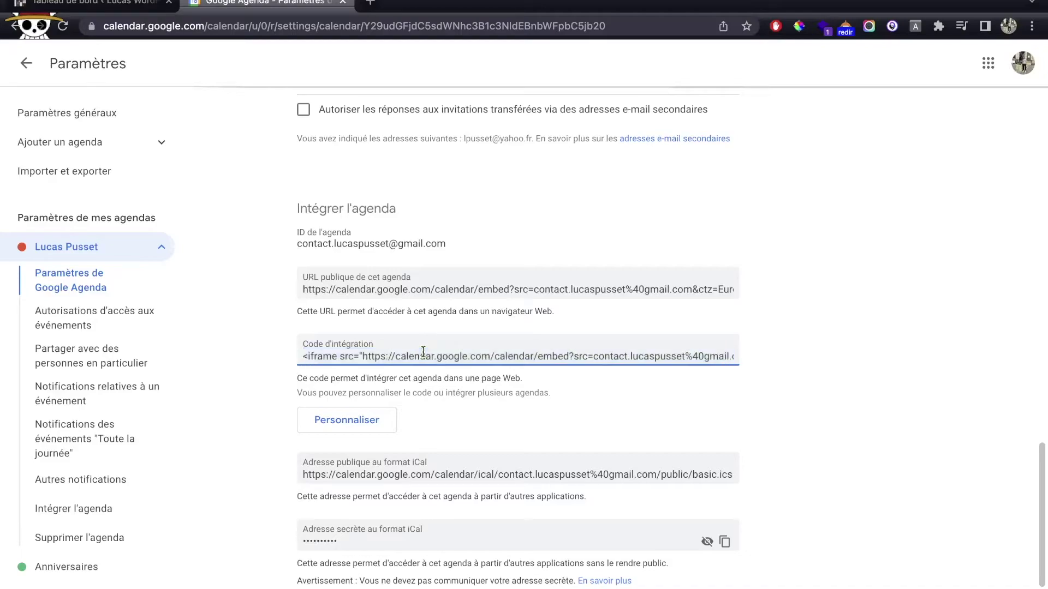
{"action": "triple_click", "coordinate": [423, 352]}
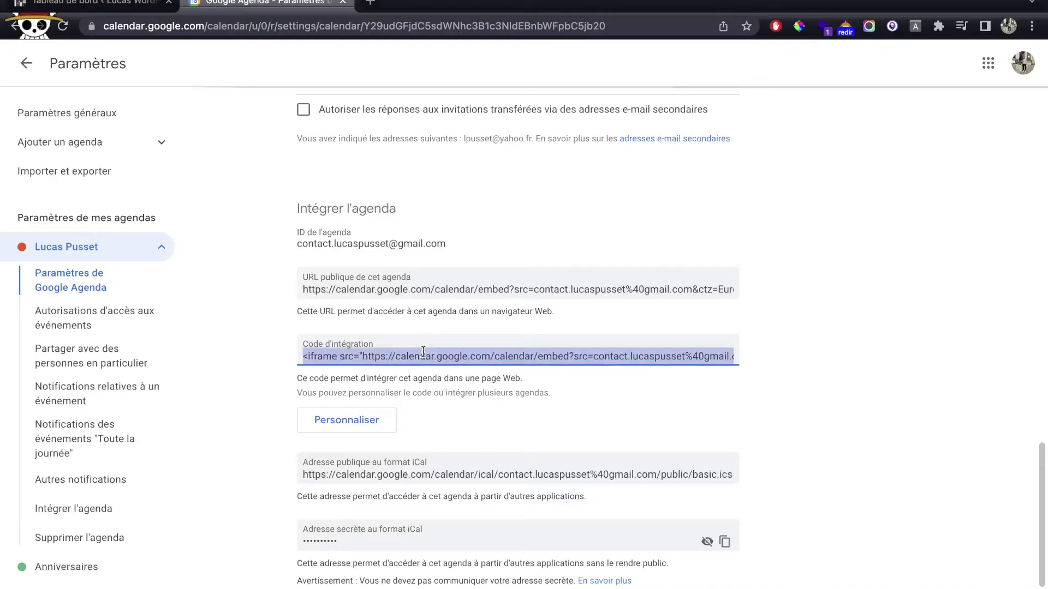
{"action": "right_click", "coordinate": [423, 352]}
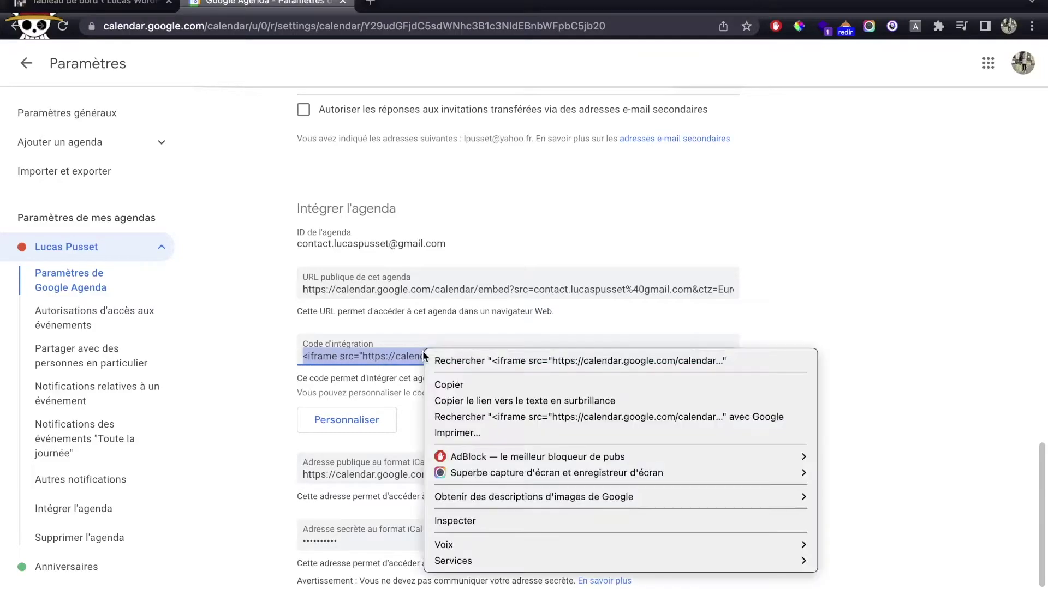
{"action": "left_click", "coordinate": [439, 384]}
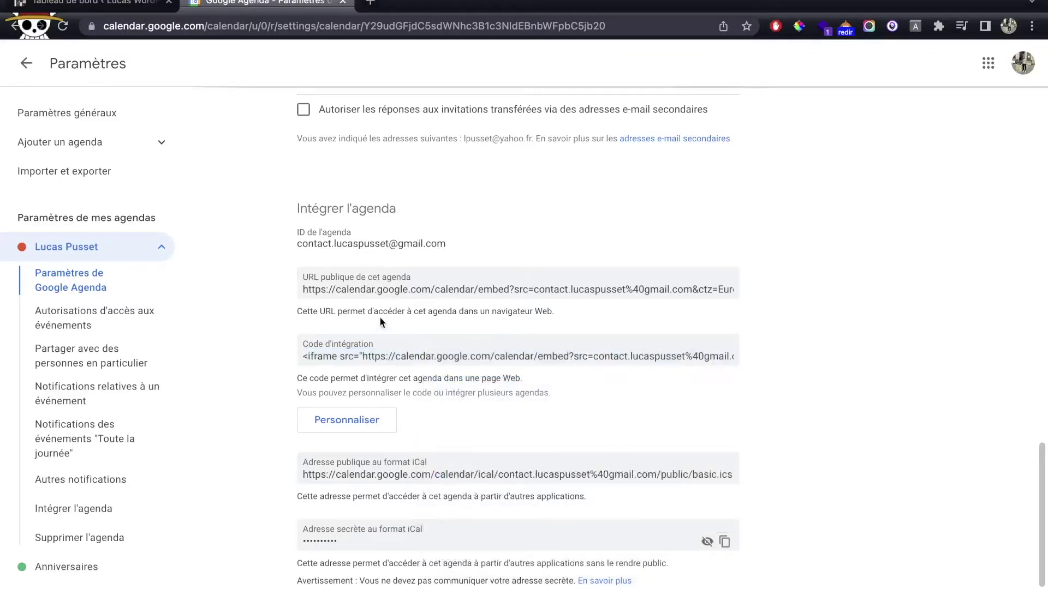
{"action": "left_click", "coordinate": [119, 11]}
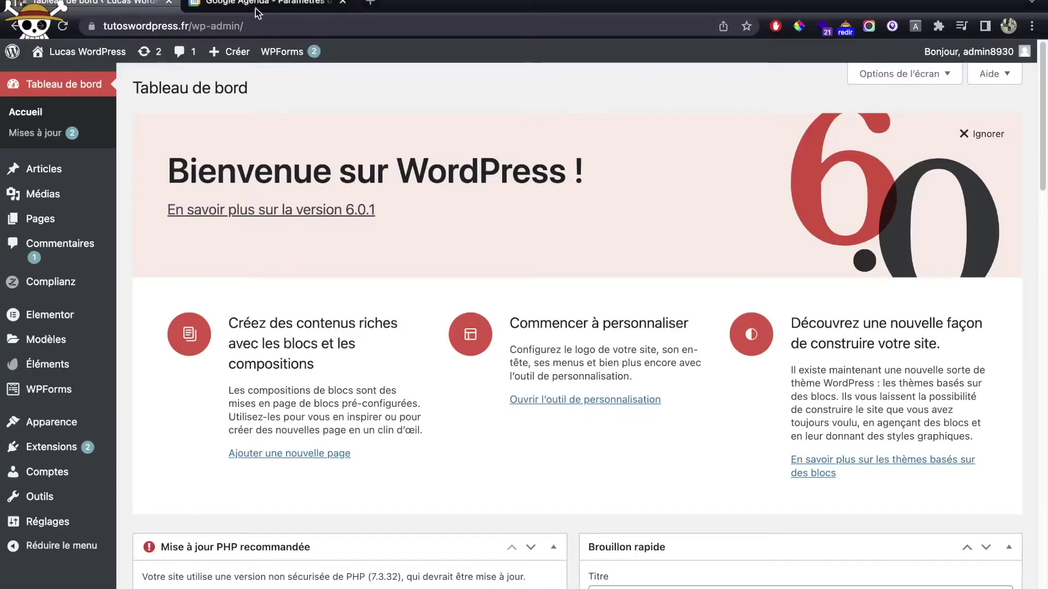
Create a new page titled 'Calendrier' and publish it.
{"action": "mouse_move", "coordinate": [64, 225]}
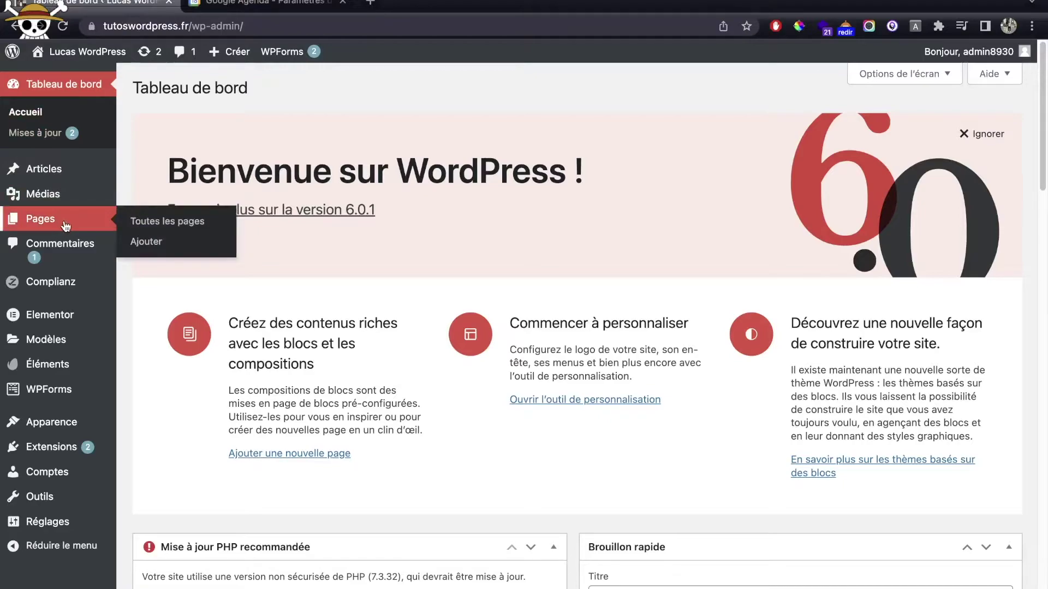
{"action": "left_click", "coordinate": [147, 242]}
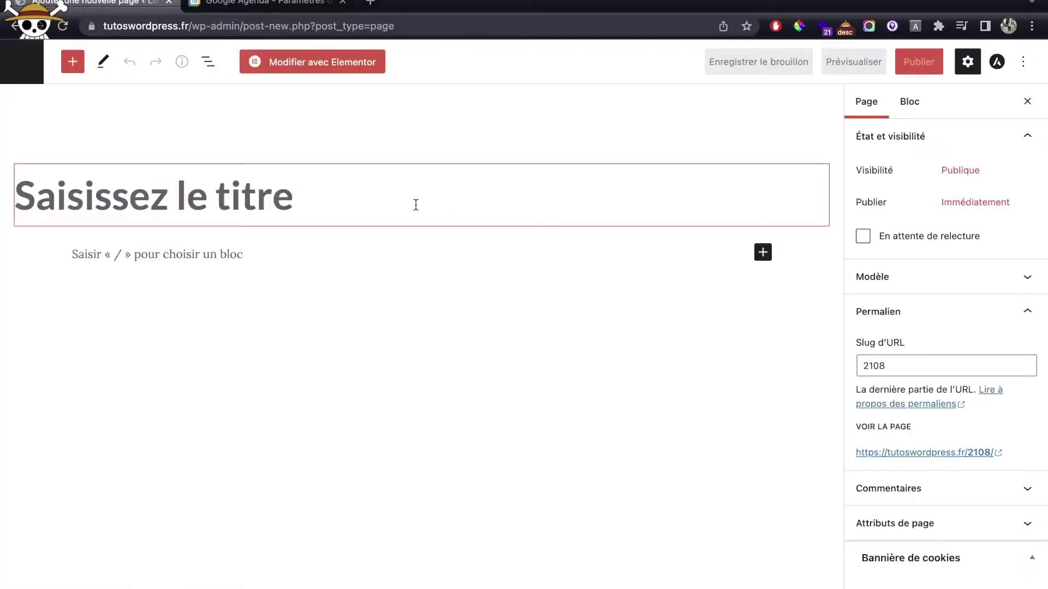
{"action": "type", "text": "Cale"}
{"action": "key", "text": "BackSpace"}
{"action": "type", "text": "le"}
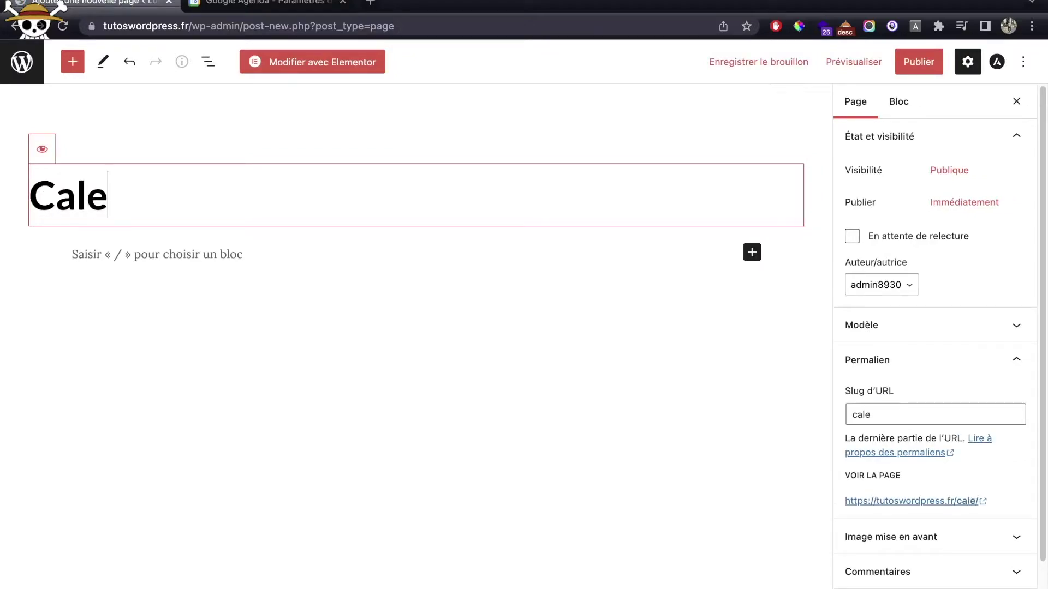
{"action": "type", "text": "ndrier"}
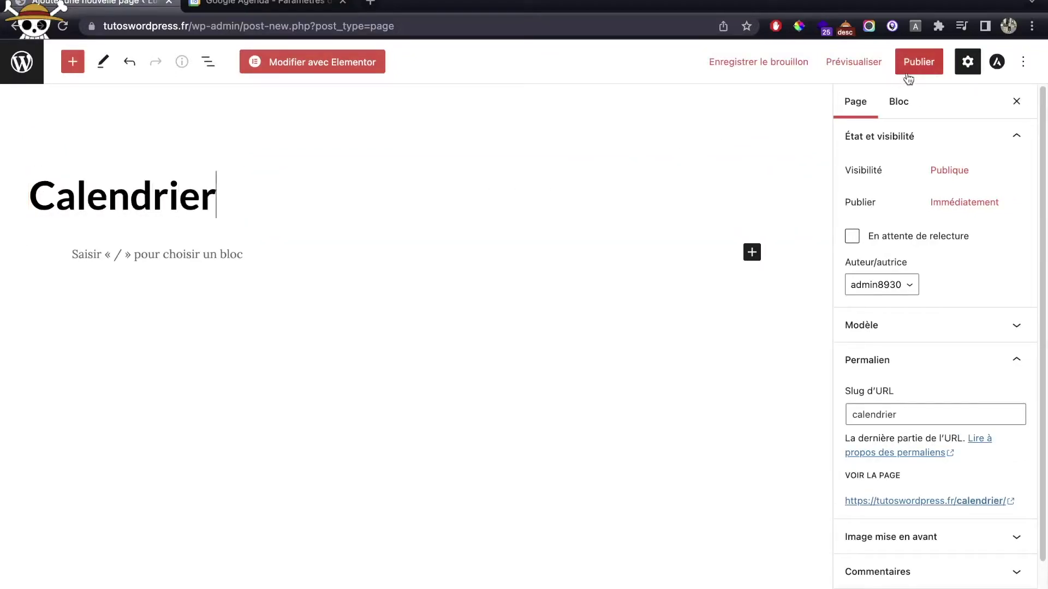
{"action": "left_click", "coordinate": [910, 68]}
{"action": "left_click", "coordinate": [913, 71]}
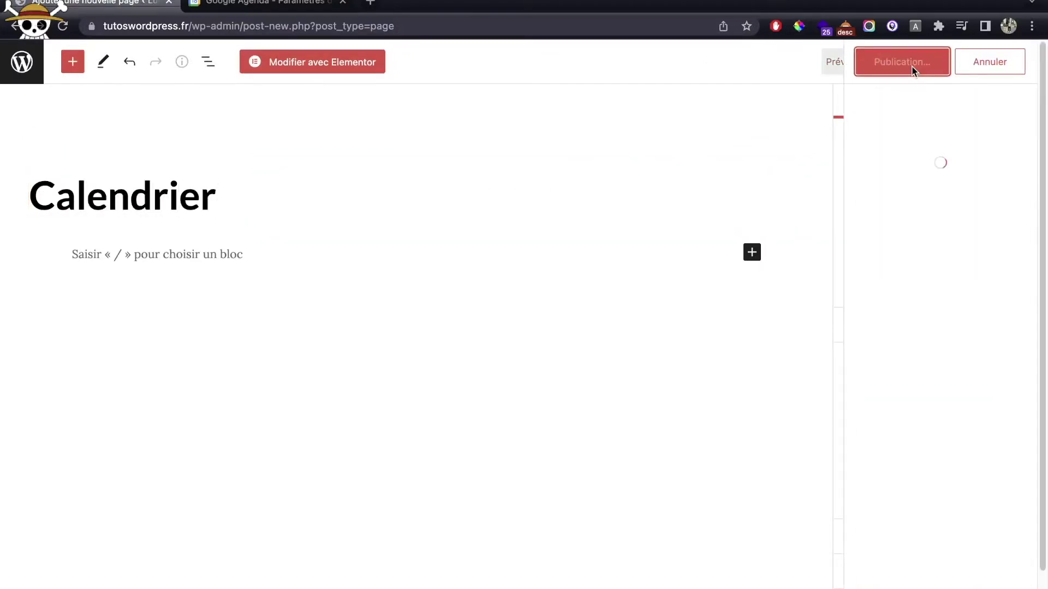
Add an HTML personnalisé block with the pasted iframe code and update the page.
{"action": "left_click", "coordinate": [752, 253]}
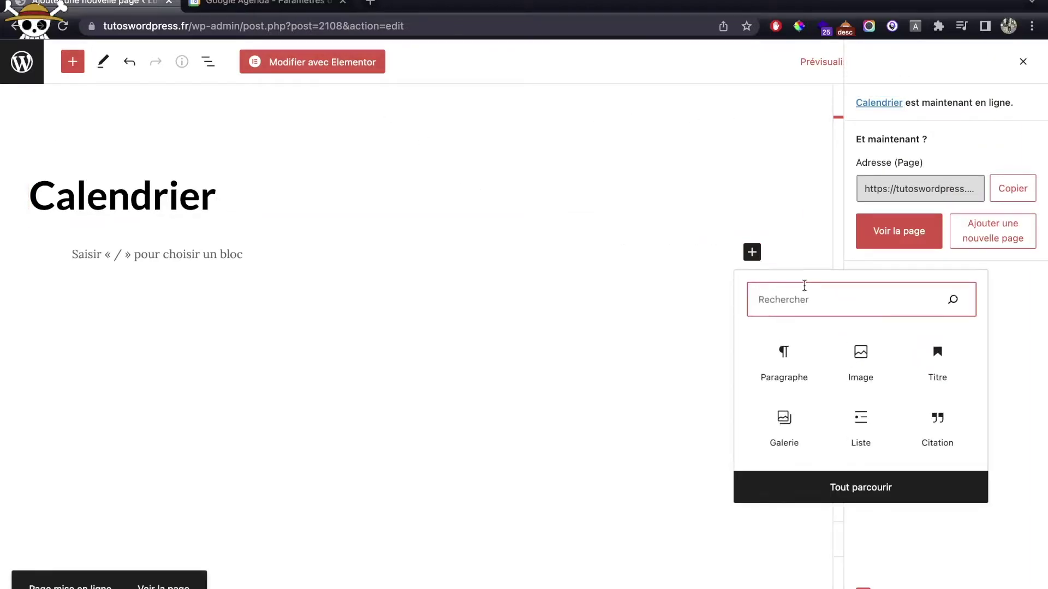
{"action": "type", "text": "html"}
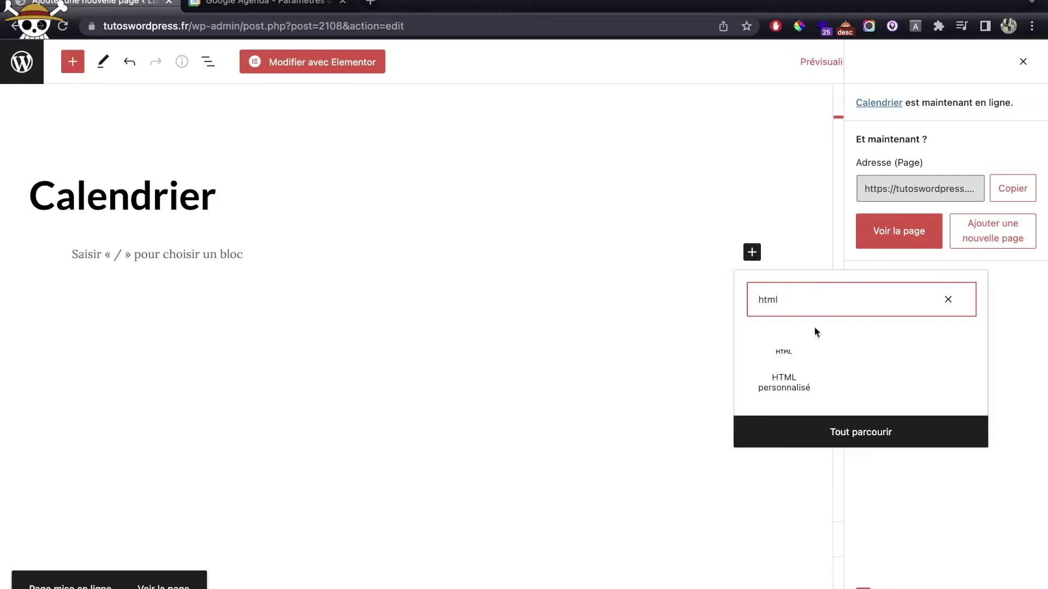
{"action": "left_click", "coordinate": [800, 367]}
{"action": "key", "text": "super+v"}
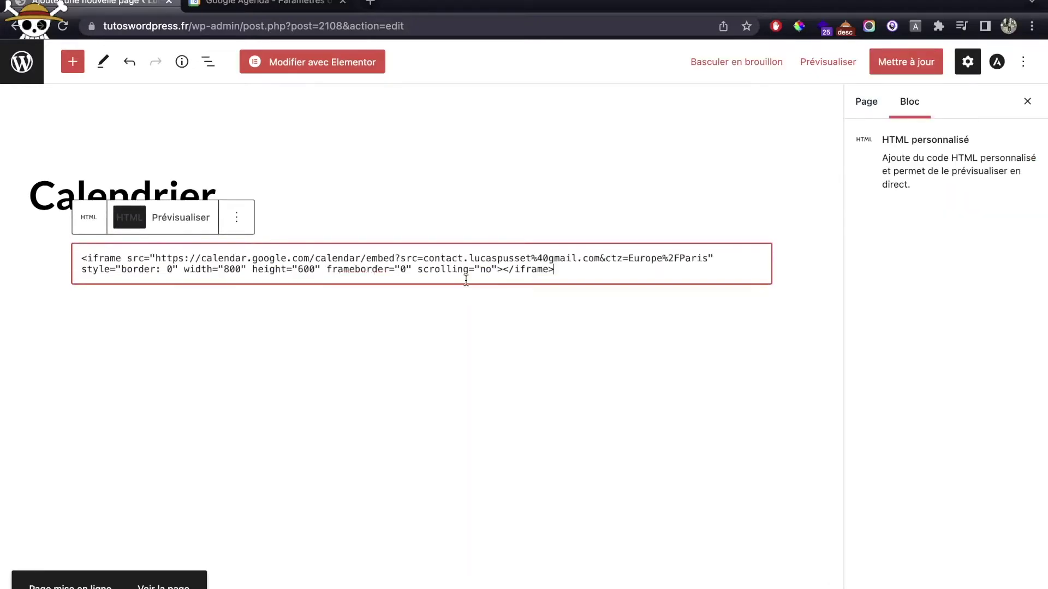
{"action": "left_click", "coordinate": [906, 61]}
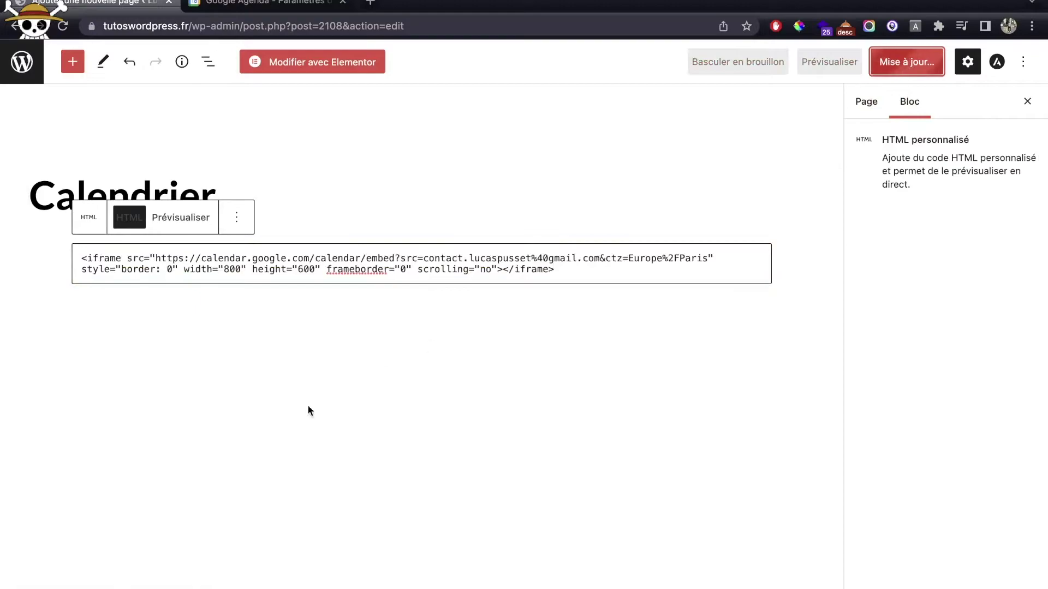
{"action": "left_click", "coordinate": [152, 587], "text": "super"}
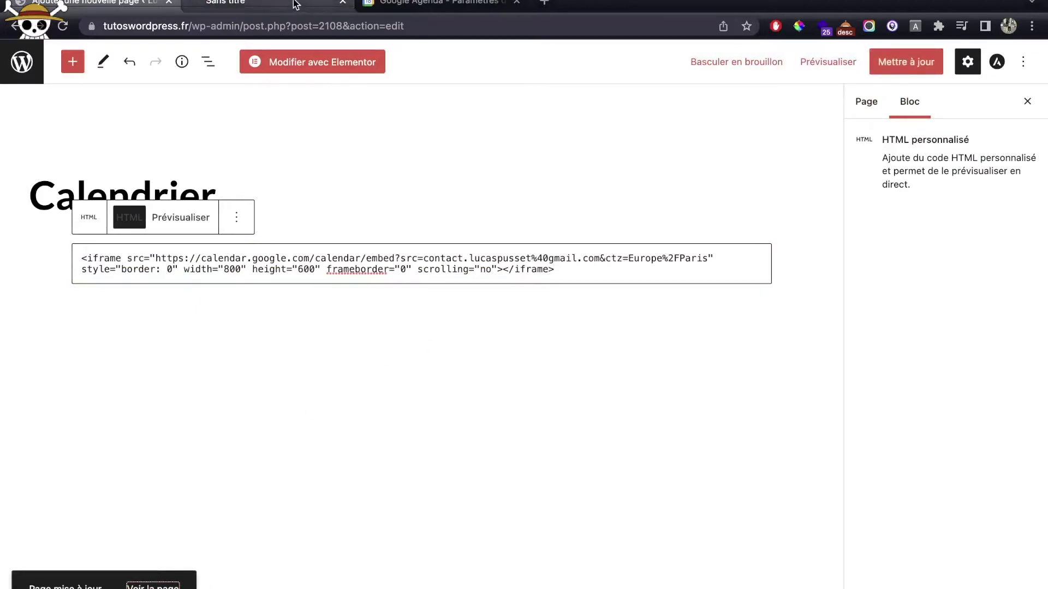
Check the live Calendrier page with the embedded calendar, then return to the editor.
{"action": "left_click", "coordinate": [294, 2]}
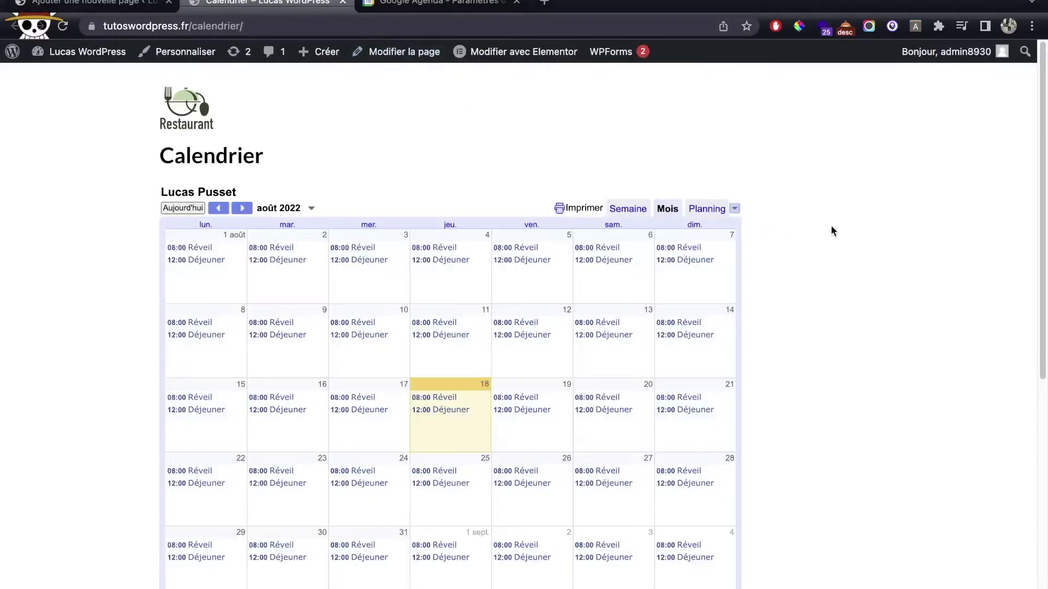
{"action": "scroll", "coordinate": [837, 231], "scroll_direction": "down", "scroll_amount": 1}
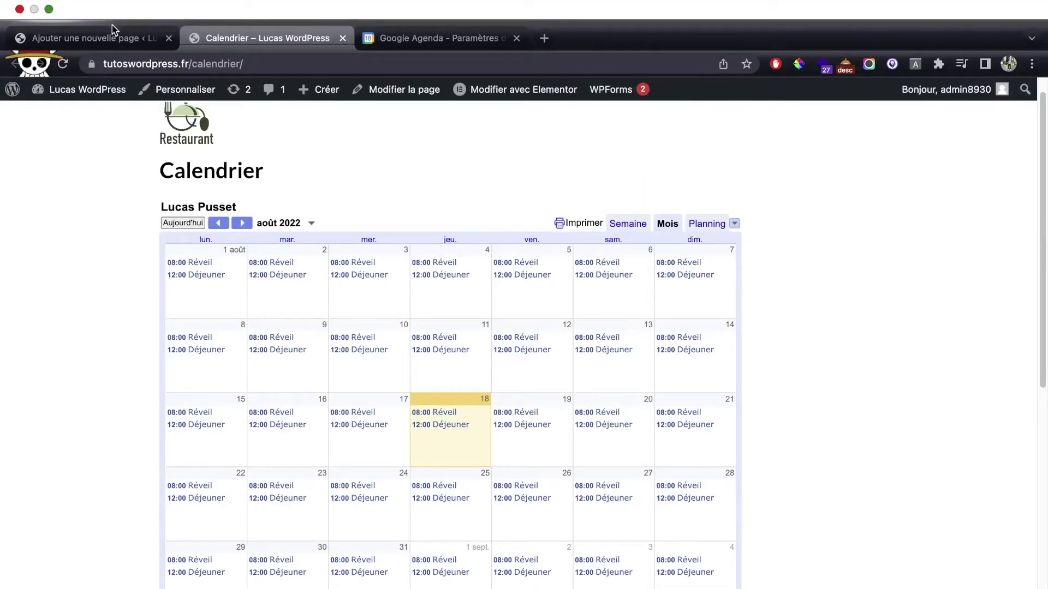
{"action": "left_click", "coordinate": [113, 34]}
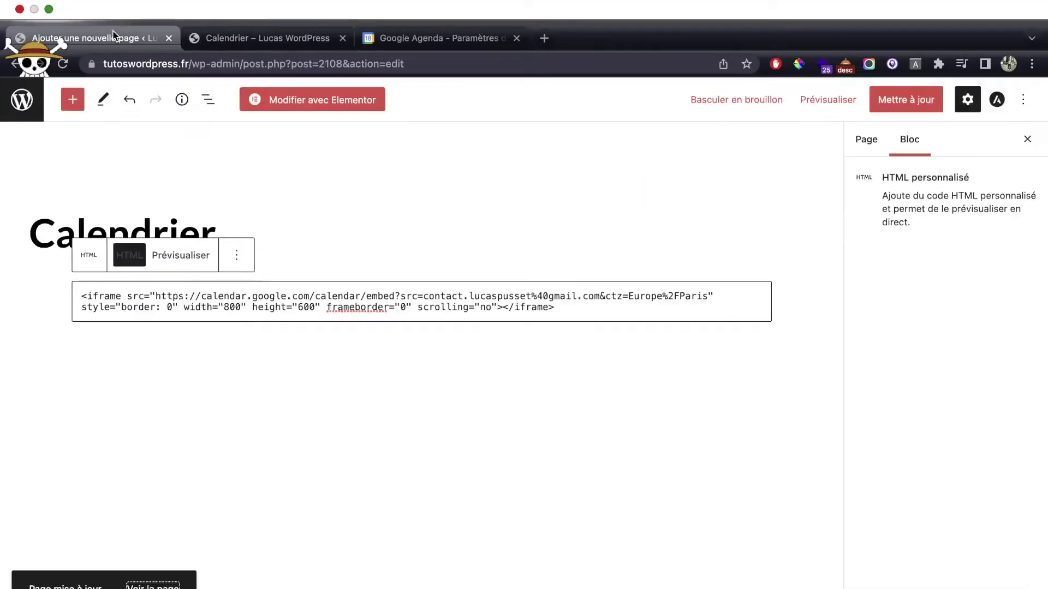
Cut all the iframe code from the Custom HTML block and reopen the page in Elementor.
{"action": "left_click", "coordinate": [304, 240]}
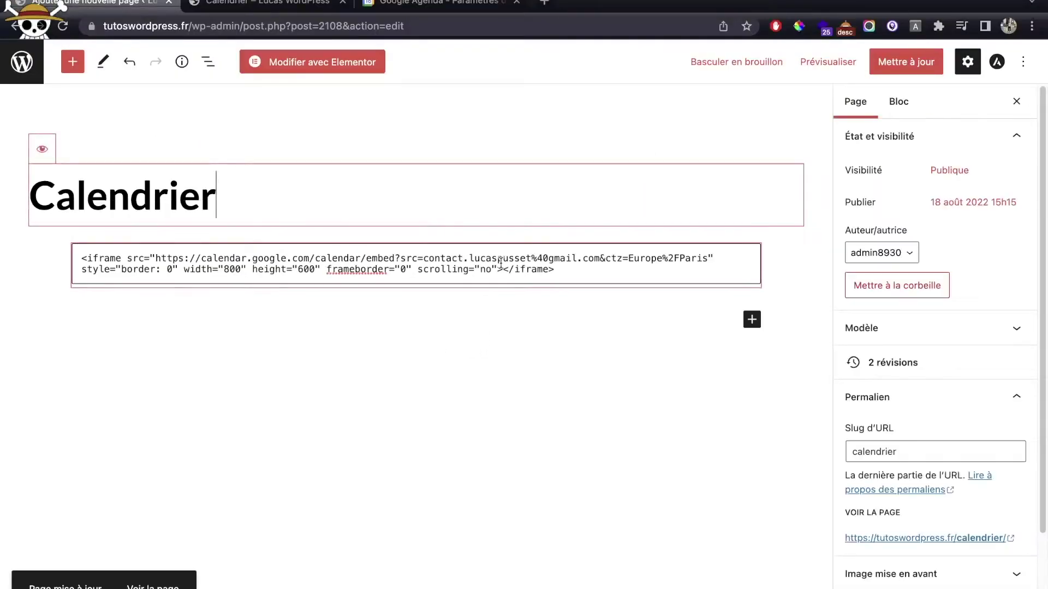
{"action": "left_click", "coordinate": [567, 264]}
{"action": "key", "text": "super+a"}
{"action": "key", "text": "super+x"}
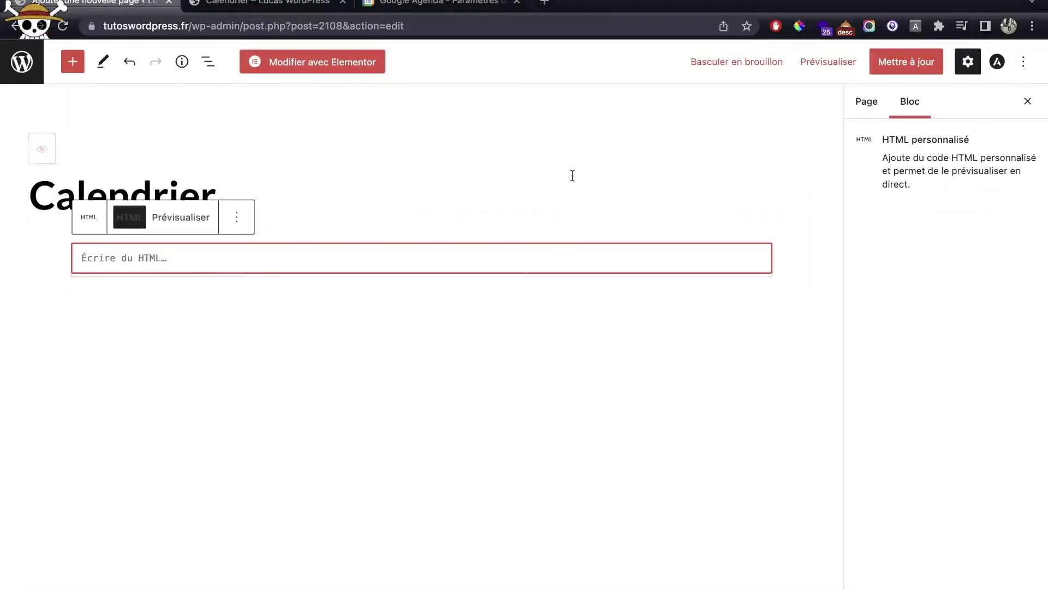
{"action": "left_click", "coordinate": [304, 62]}
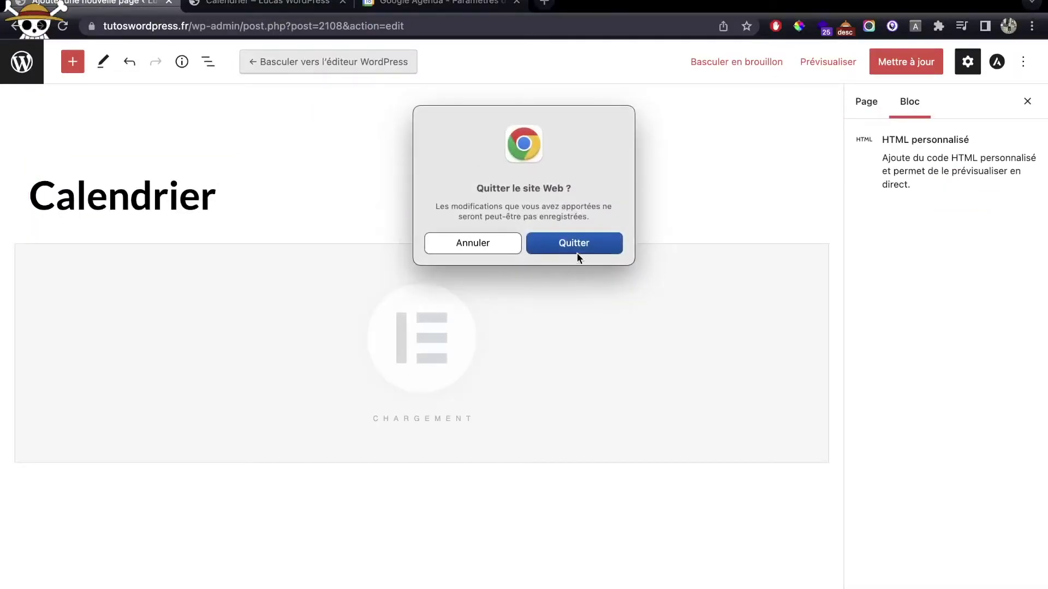
{"action": "left_click", "coordinate": [577, 254]}
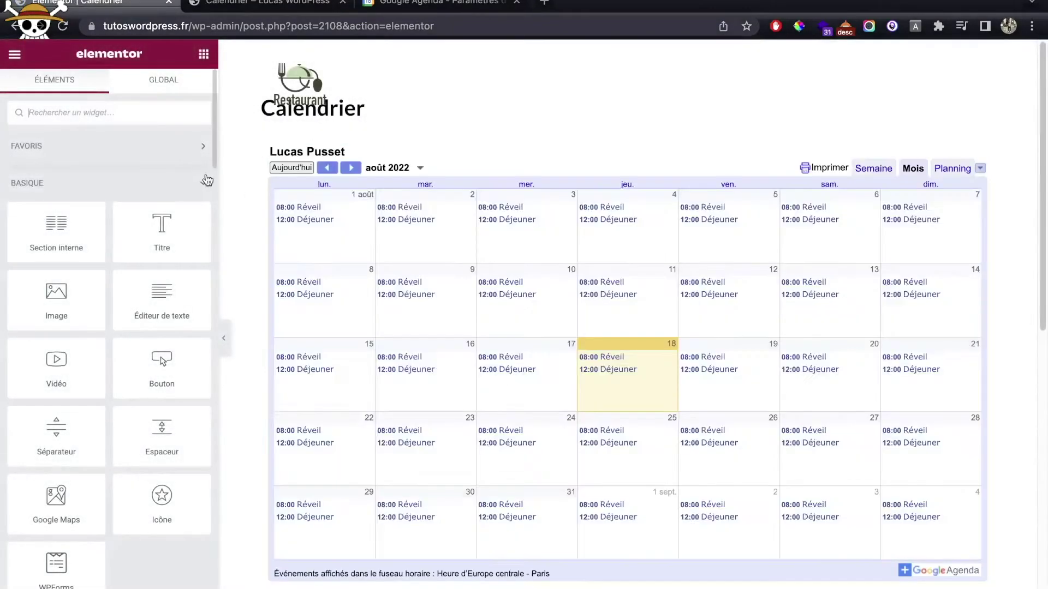
Replace the old calendar section with a new single-column section.
{"action": "left_click", "coordinate": [654, 131]}
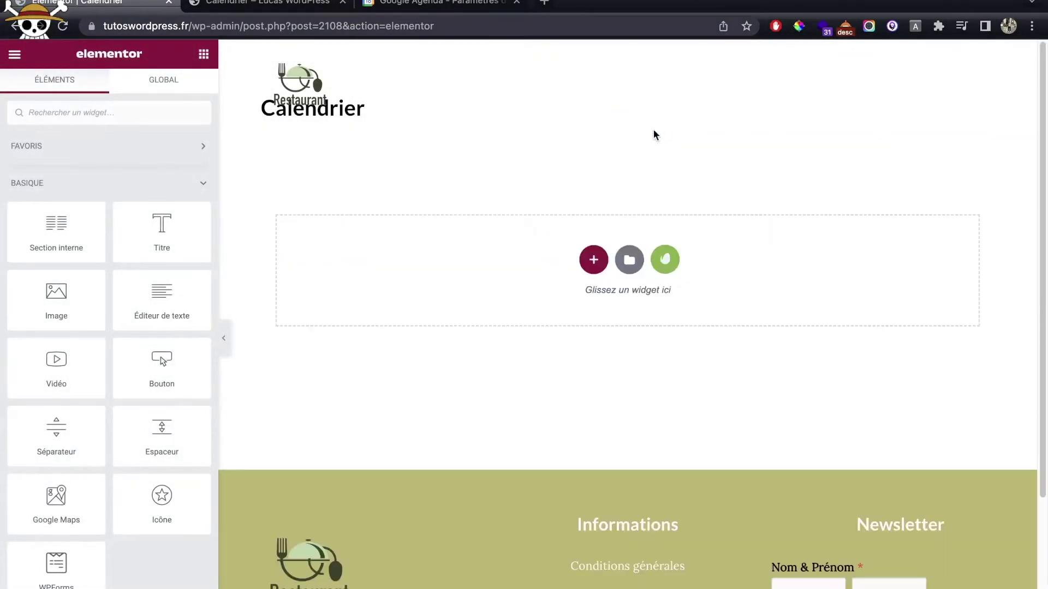
{"action": "left_click", "coordinate": [592, 259]}
{"action": "left_click", "coordinate": [431, 295]}
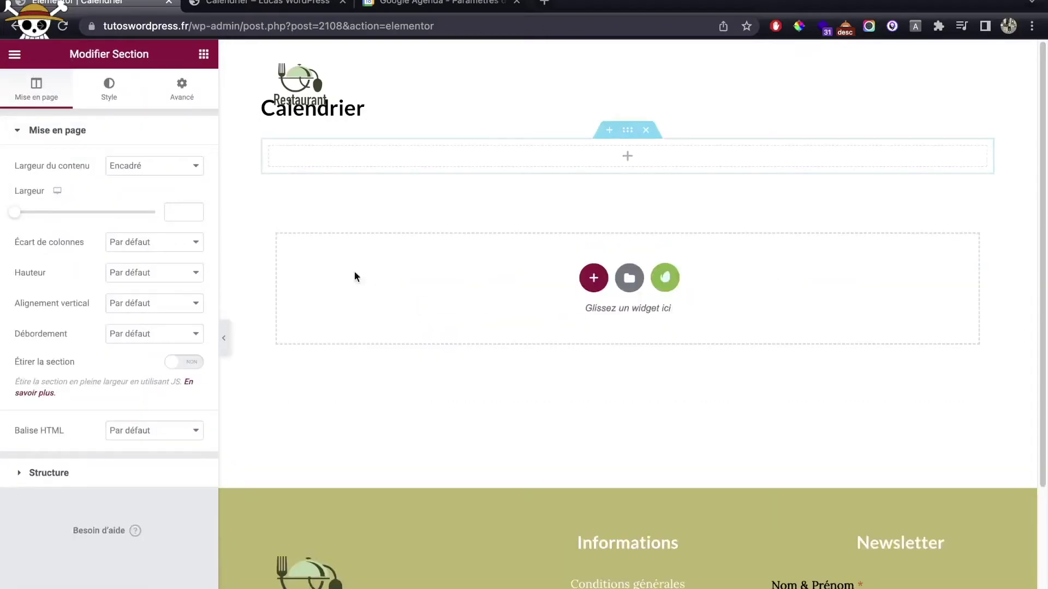
Drop an HTML widget into the section and paste the Google Calendar iframe code.
{"action": "left_click", "coordinate": [202, 55]}
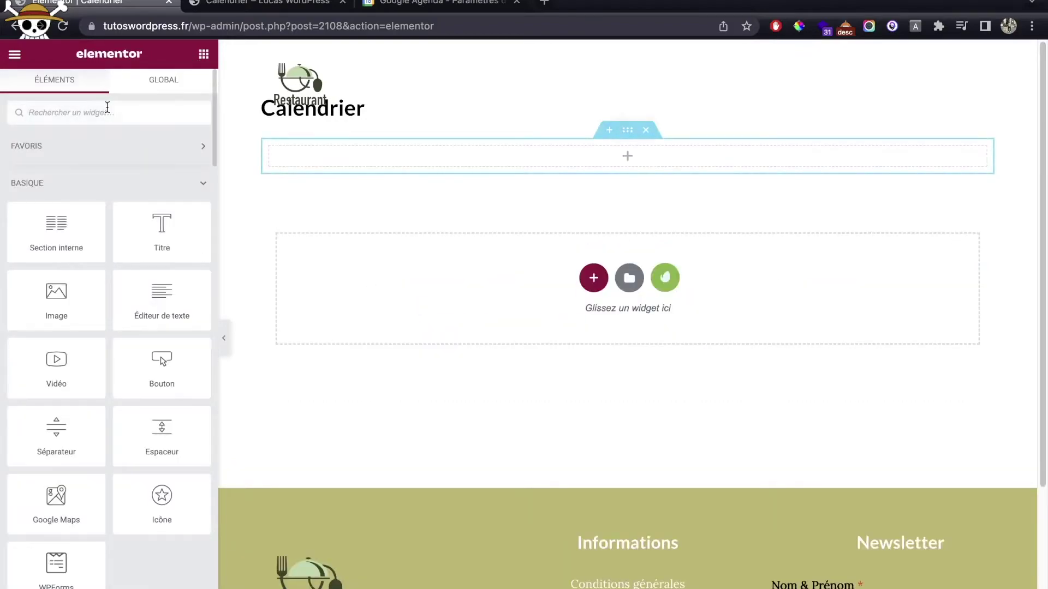
{"action": "type", "text": "html"}
{"action": "left_click_drag", "start_coordinate": [56, 161], "coordinate": [385, 151]}
{"action": "left_click", "coordinate": [111, 179]}
{"action": "key", "text": "super+v"}
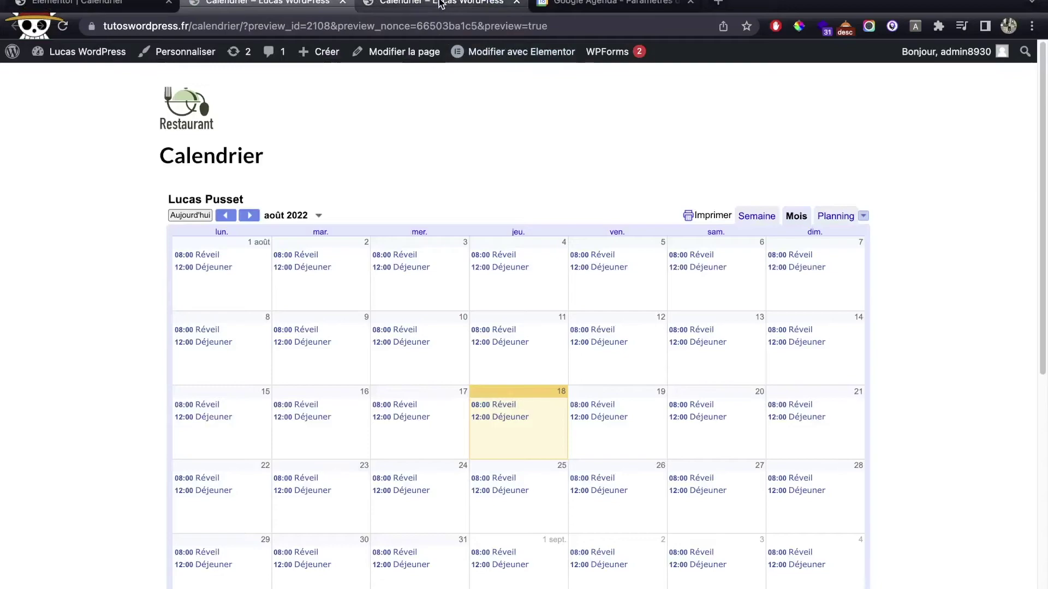
Return to Google Calendar's Intégrer l'agenda section and open Personnaliser.
{"action": "left_click", "coordinate": [570, 5]}
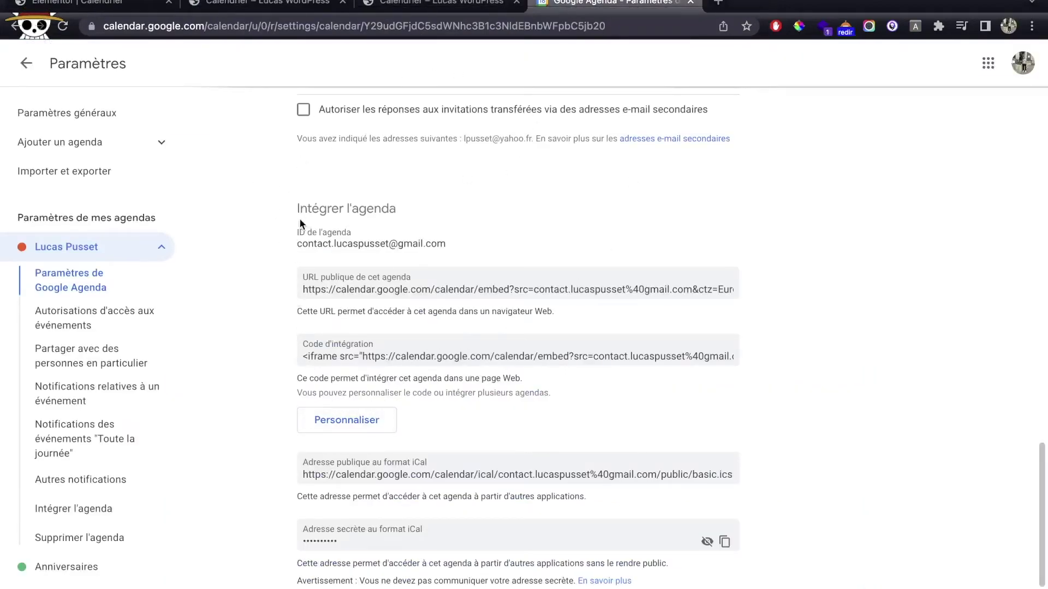
{"action": "left_click_drag", "start_coordinate": [322, 211], "coordinate": [461, 244]}
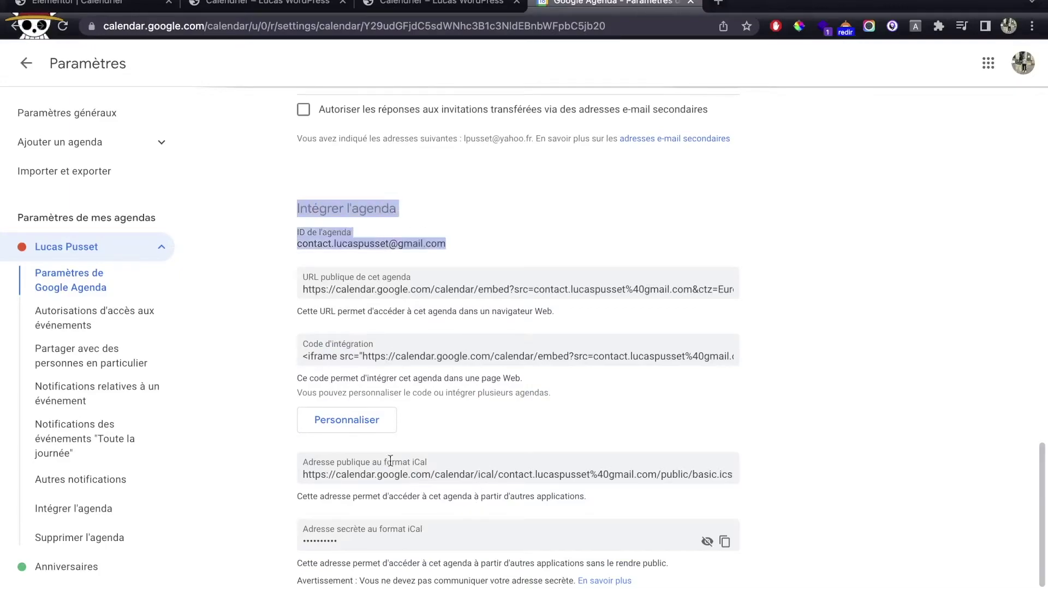
{"action": "left_click", "coordinate": [346, 421]}
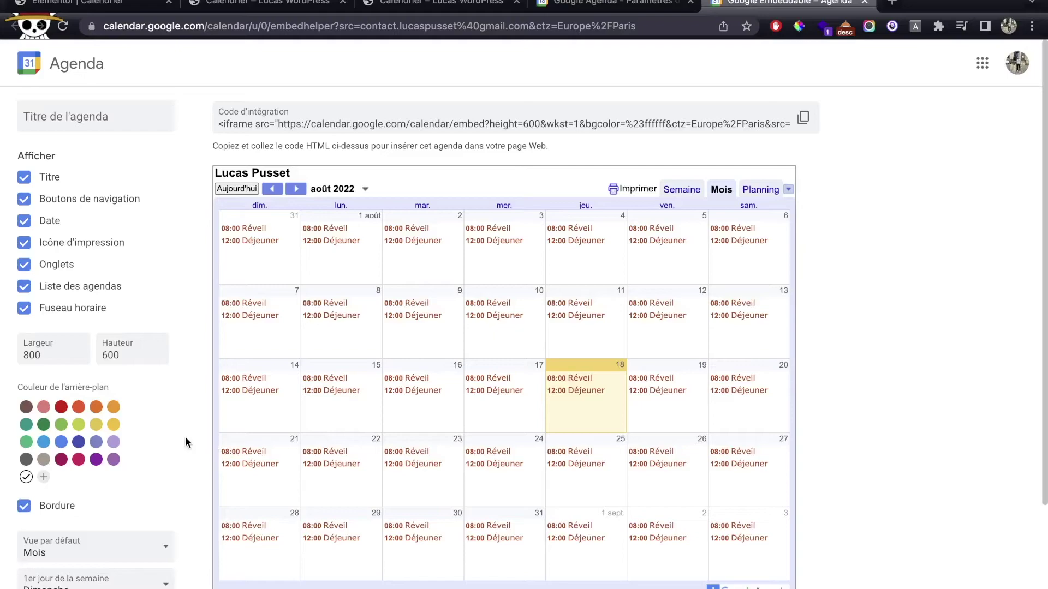
Pick the orange background swatch and change Largeur from 800 to 1080.
{"action": "left_click", "coordinate": [96, 408]}
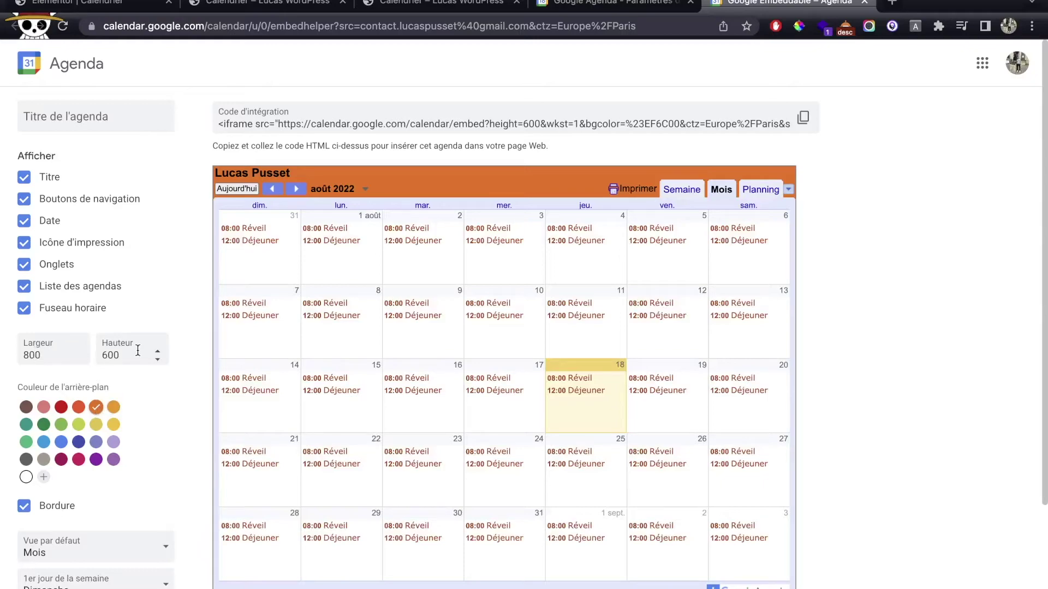
{"action": "left_click_drag", "start_coordinate": [42, 352], "coordinate": [20, 355]}
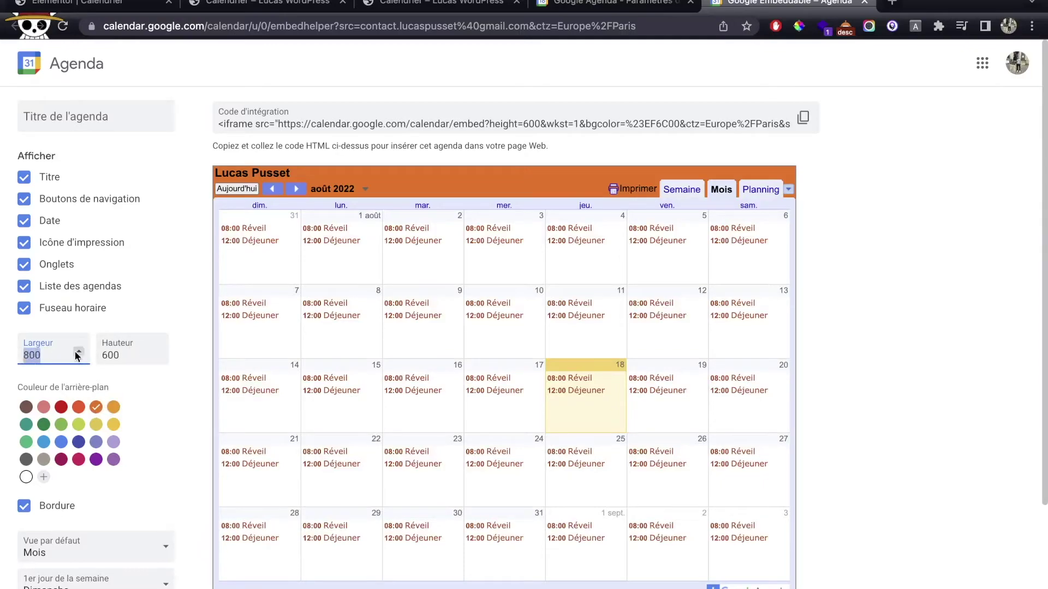
{"action": "type", "text": "1080"}
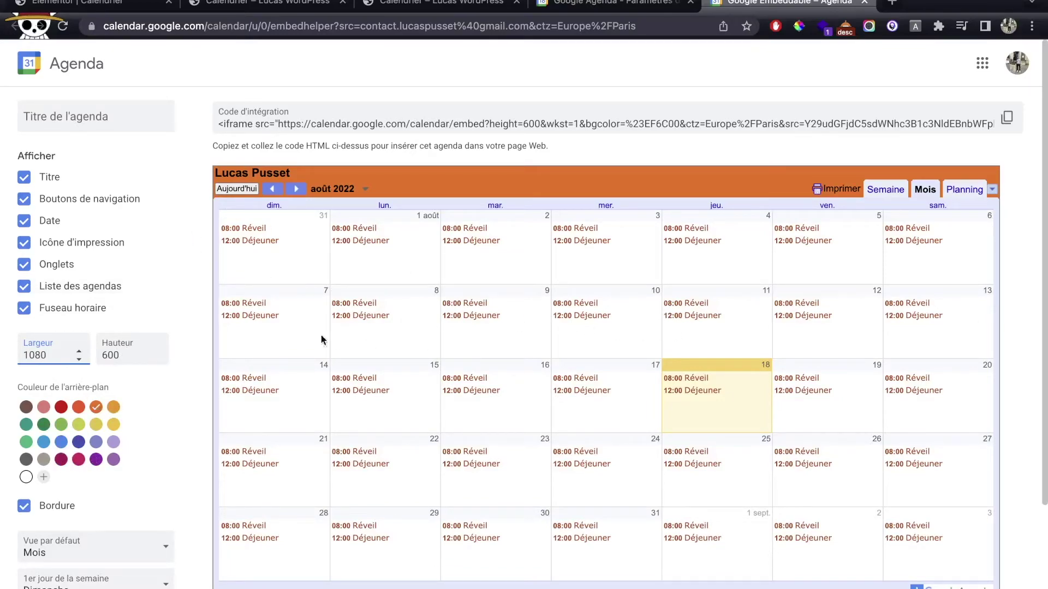
Uncheck Icône d'impression, Onglets, Liste des agendas, Fuseau horaire and Date.
{"action": "left_click", "coordinate": [24, 242]}
{"action": "left_click", "coordinate": [24, 266]}
{"action": "left_click", "coordinate": [24, 286]}
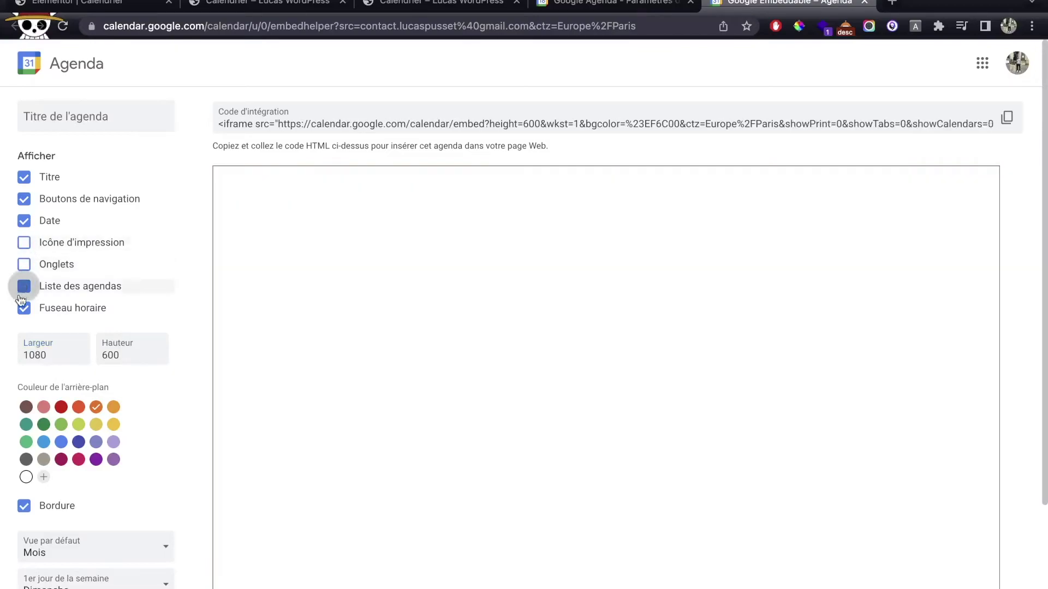
{"action": "left_click", "coordinate": [24, 308]}
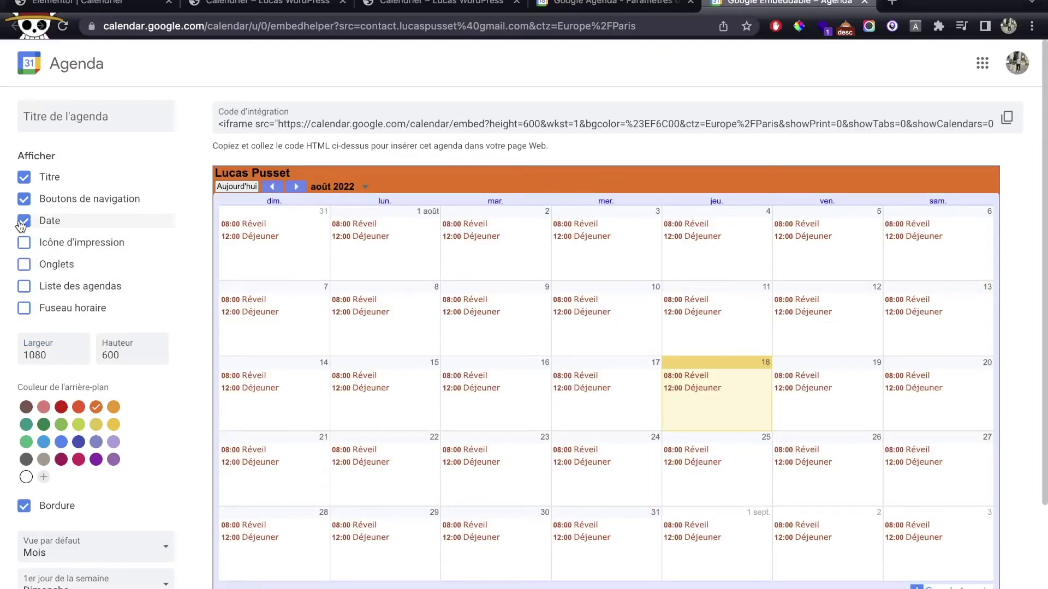
{"action": "left_click", "coordinate": [22, 222]}
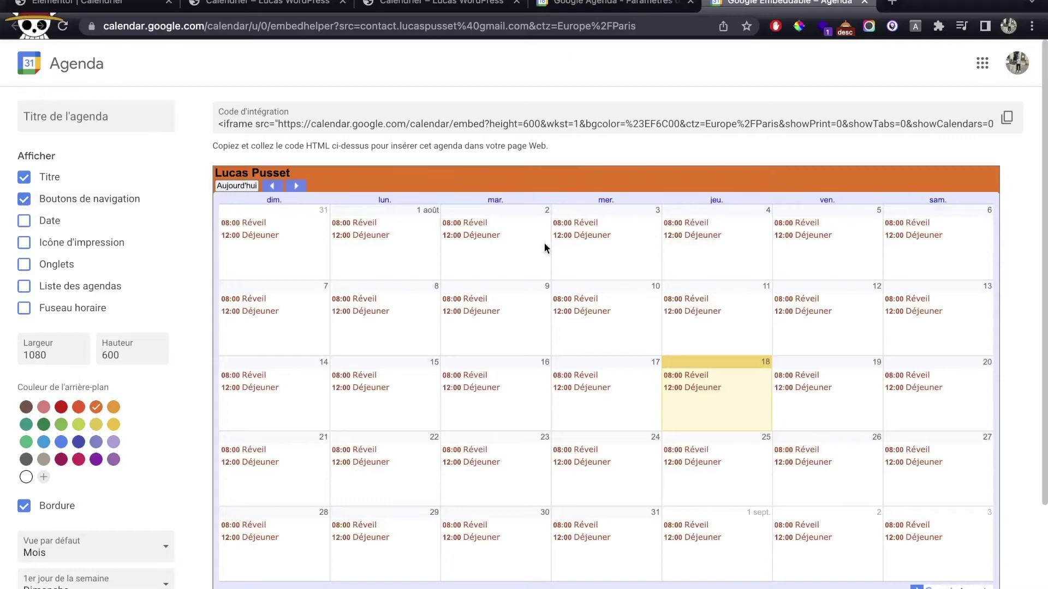
Set Vue par défaut to Semaine and review the week preview.
{"action": "scroll", "coordinate": [115, 441], "scroll_direction": "down", "scroll_amount": 3}
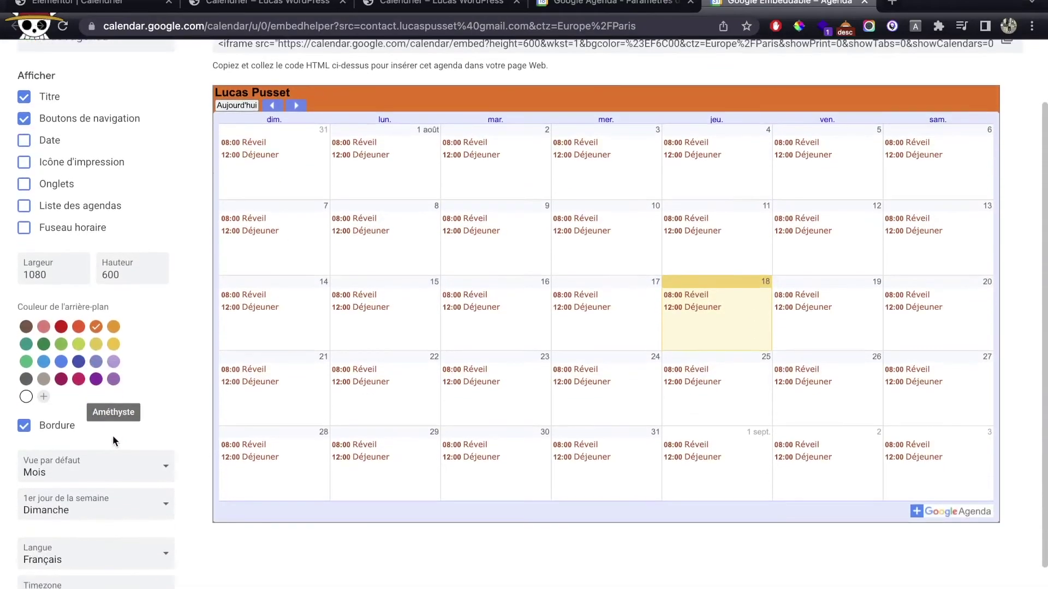
{"action": "scroll", "coordinate": [115, 441], "scroll_direction": "down", "scroll_amount": 3}
{"action": "left_click", "coordinate": [153, 378]}
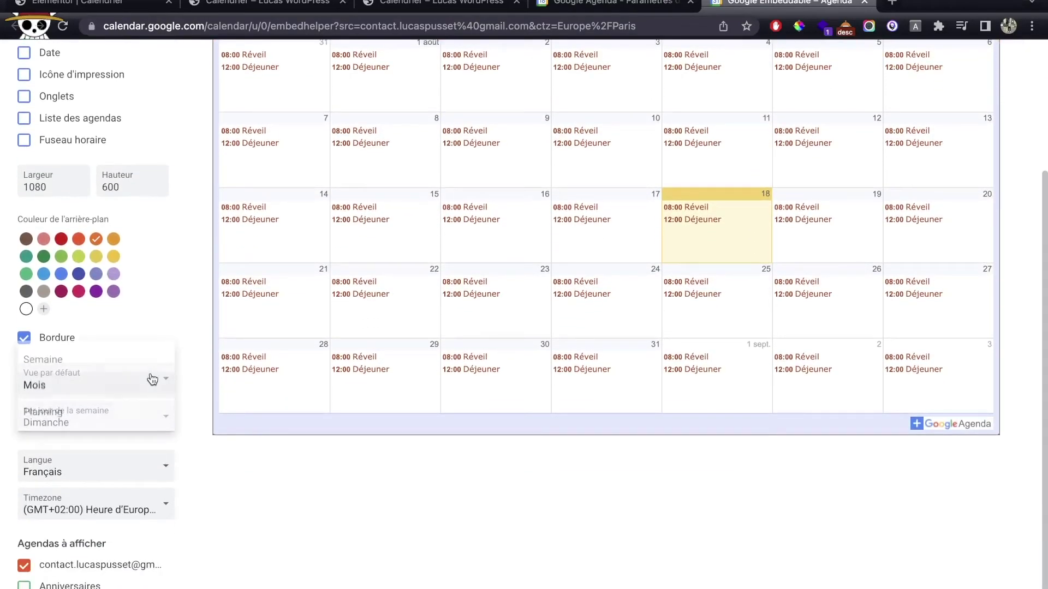
{"action": "left_click", "coordinate": [154, 360]}
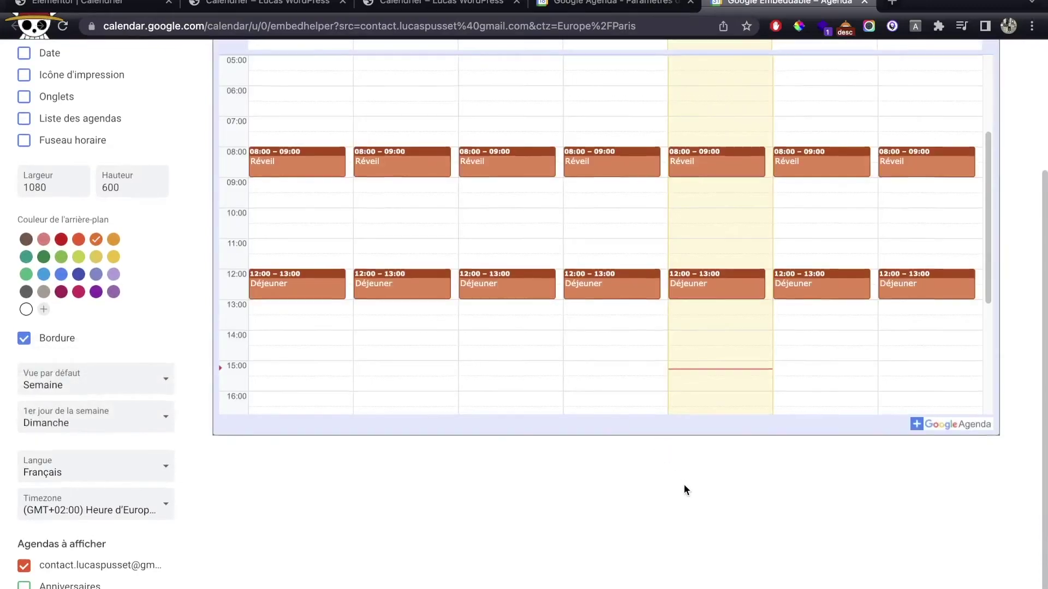
{"action": "scroll", "coordinate": [523, 466], "scroll_direction": "up", "scroll_amount": 4}
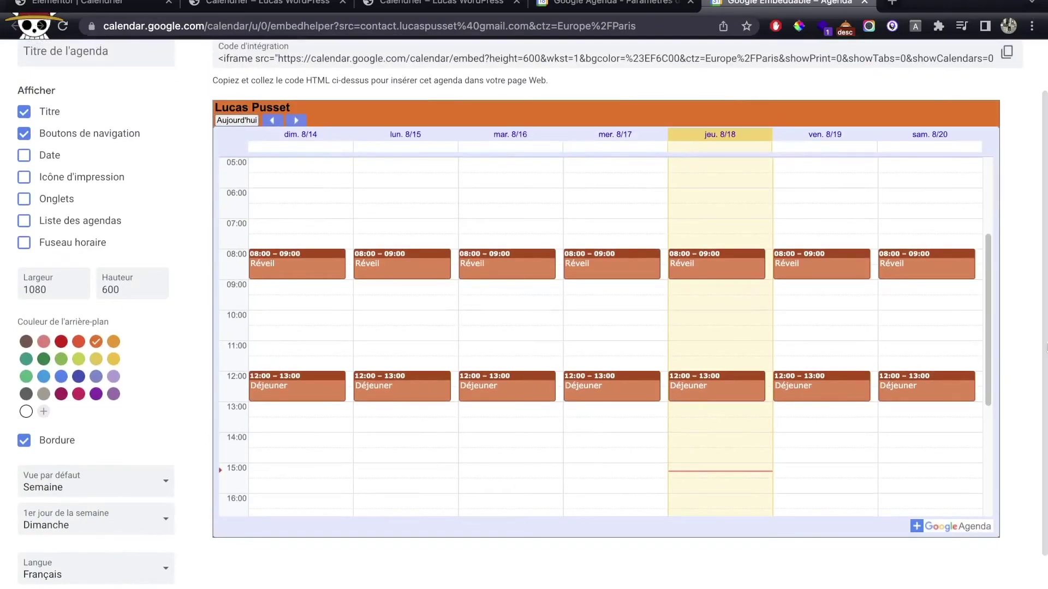
{"action": "scroll", "coordinate": [218, 365], "scroll_direction": "down", "scroll_amount": 4}
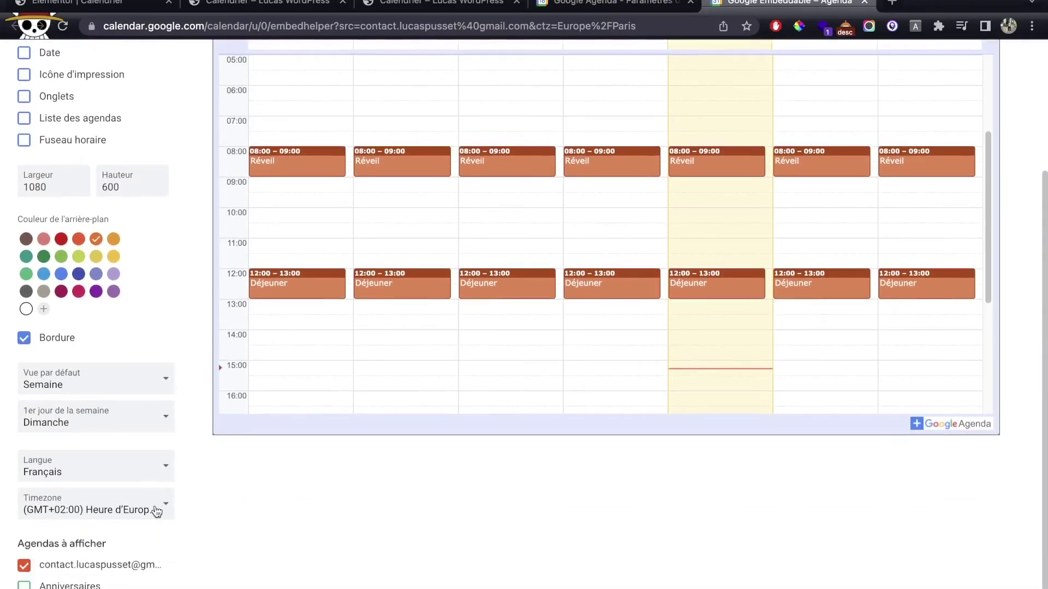
{"action": "scroll", "coordinate": [150, 479], "scroll_direction": "up", "scroll_amount": 6}
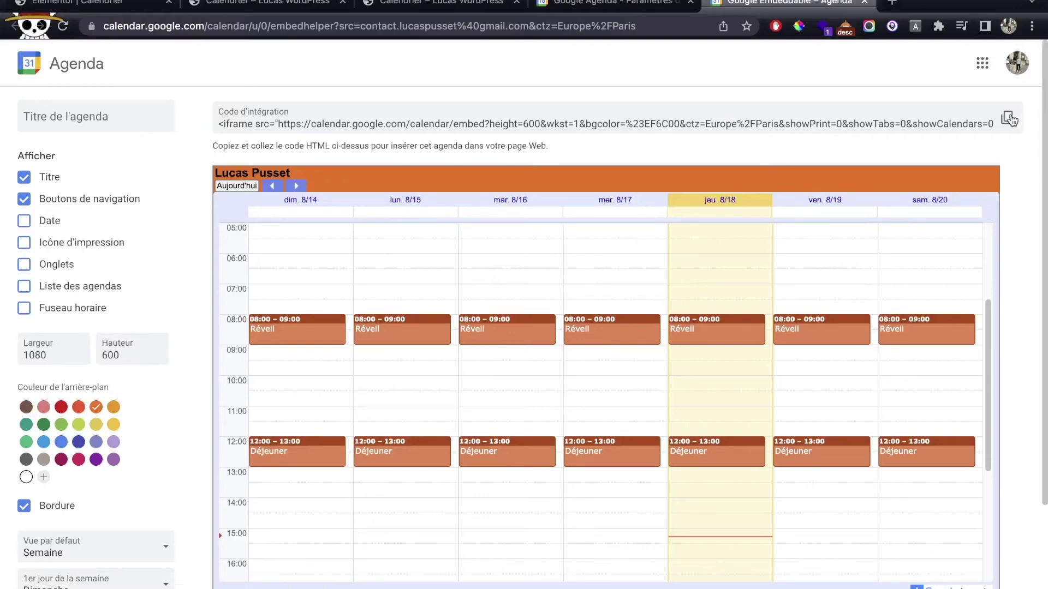
Close the outdated Calendrier page preview tab.
{"action": "left_click", "coordinate": [431, 5]}
{"action": "left_click", "coordinate": [273, 11]}
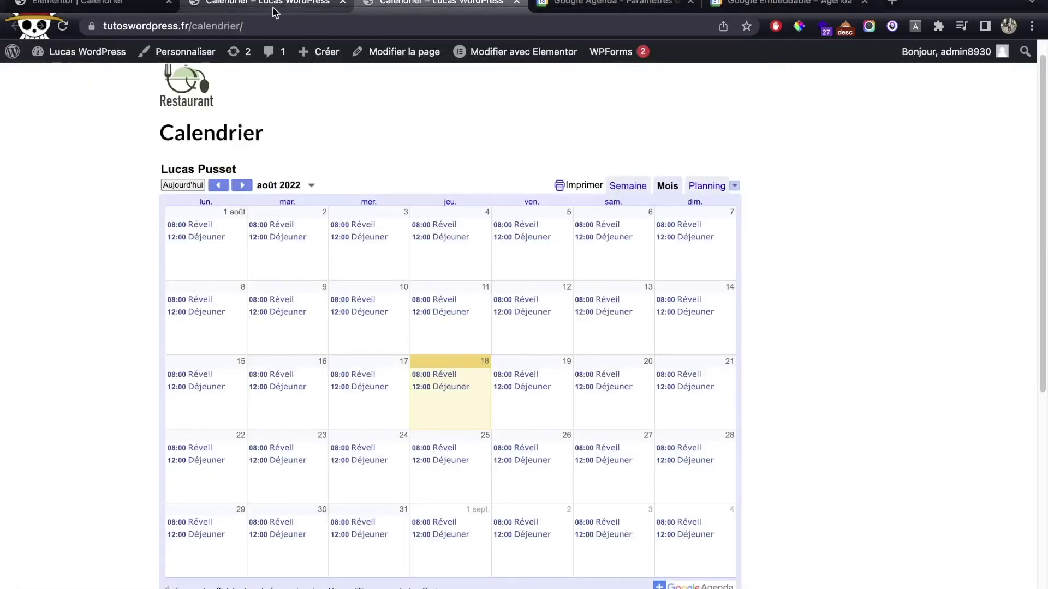
{"action": "key", "text": "super+w"}
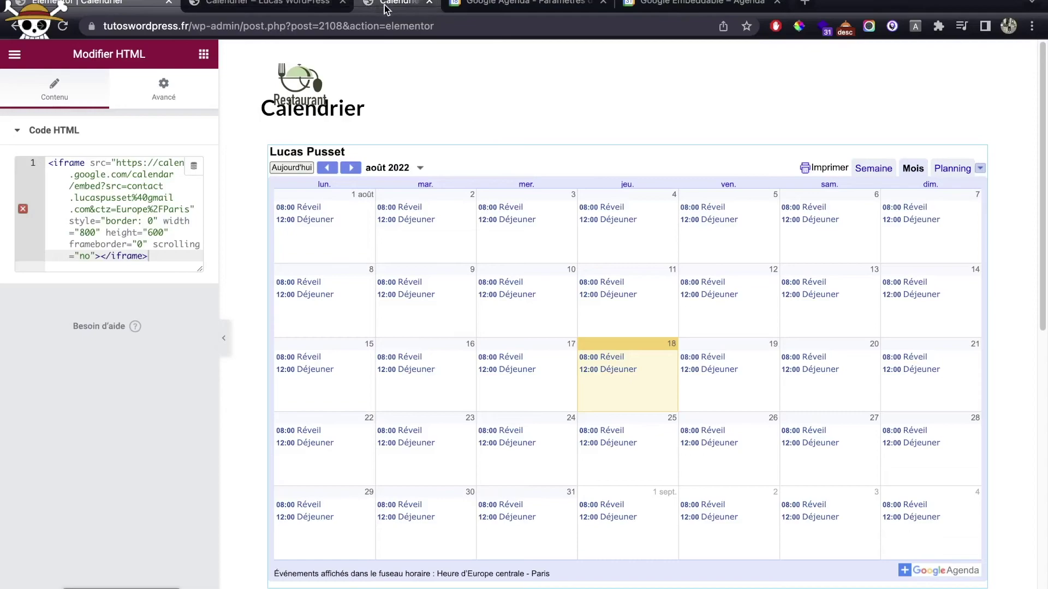
Replace the HTML widget's code with the new embed code and check the updated preview.
{"action": "key", "text": "super+a"}
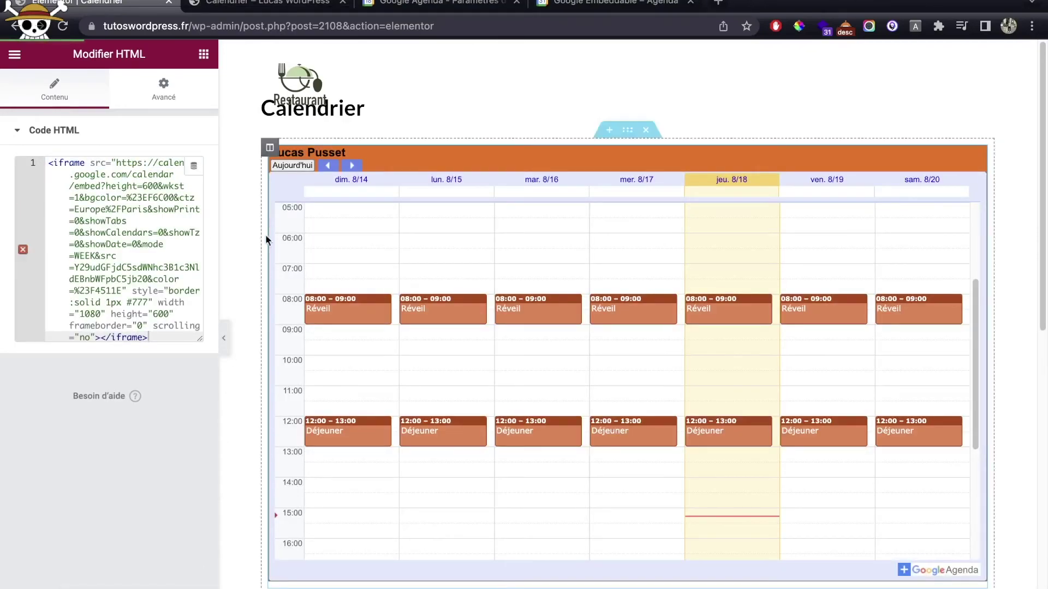
{"action": "key", "text": "ctrl+Tab"}
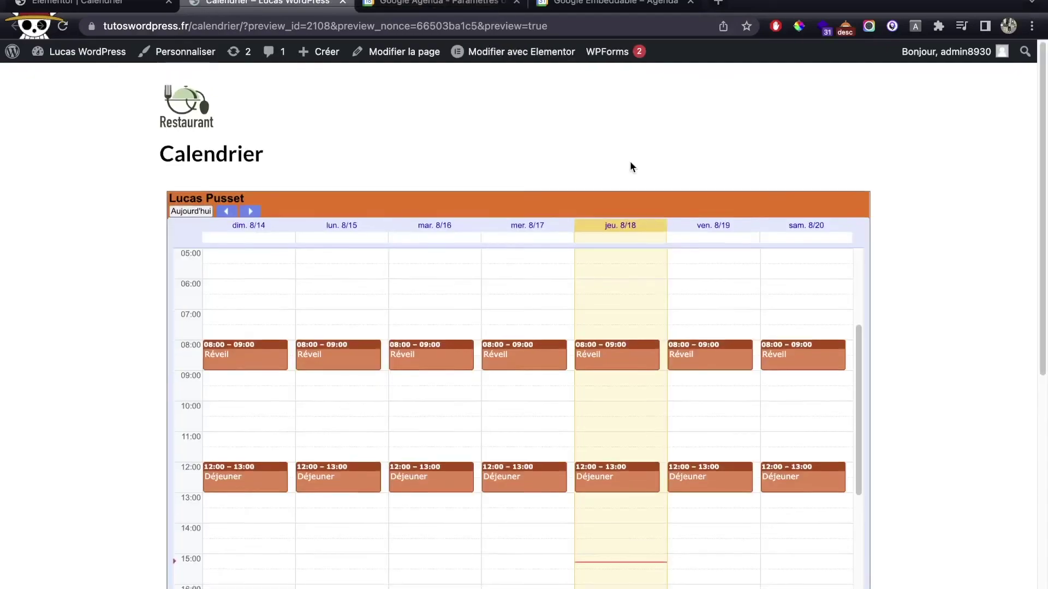
{"action": "scroll", "coordinate": [915, 207], "scroll_direction": "down", "scroll_amount": 3}
{"action": "scroll", "coordinate": [916, 206], "scroll_direction": "up", "scroll_amount": 3}
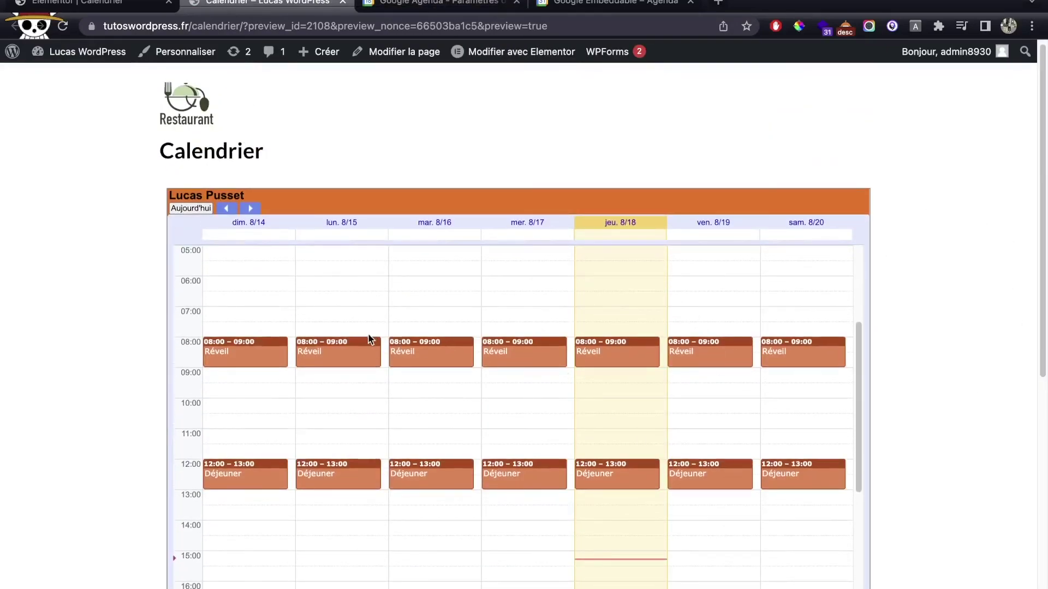